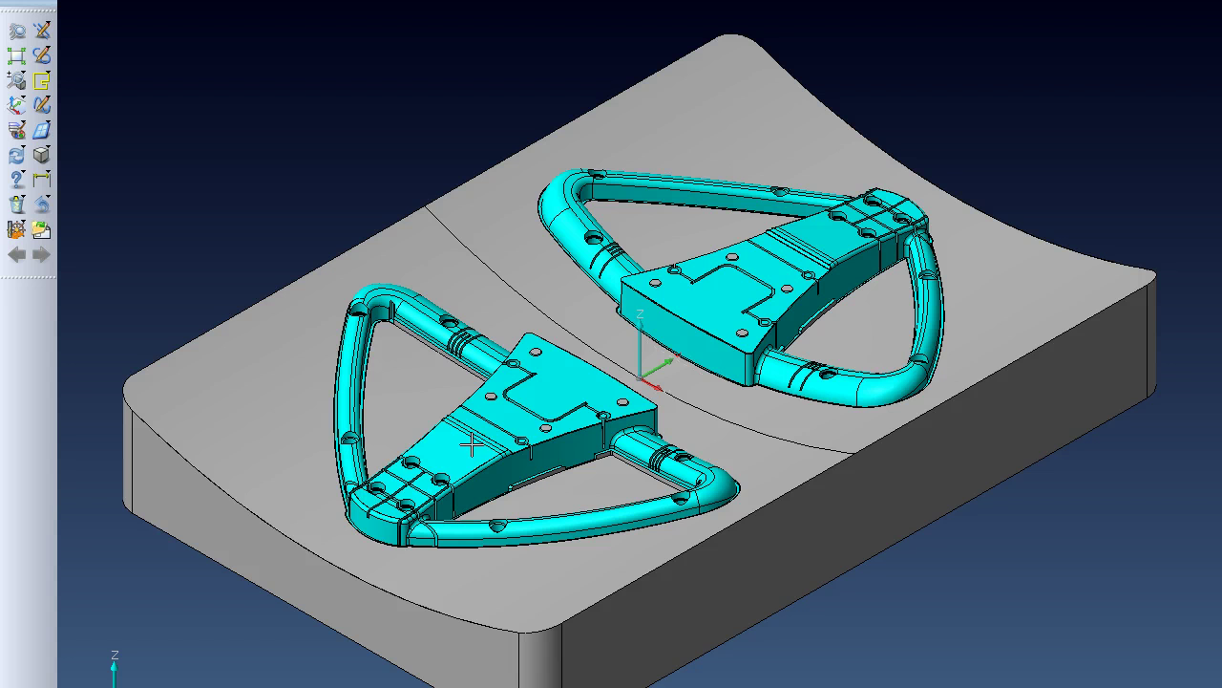
Step: Delete and heal the small cylindrical pin inside the round pocket at the end of the narrow slot in the core
left_click(525, 426)
scroll(524, 426, "up", 6)
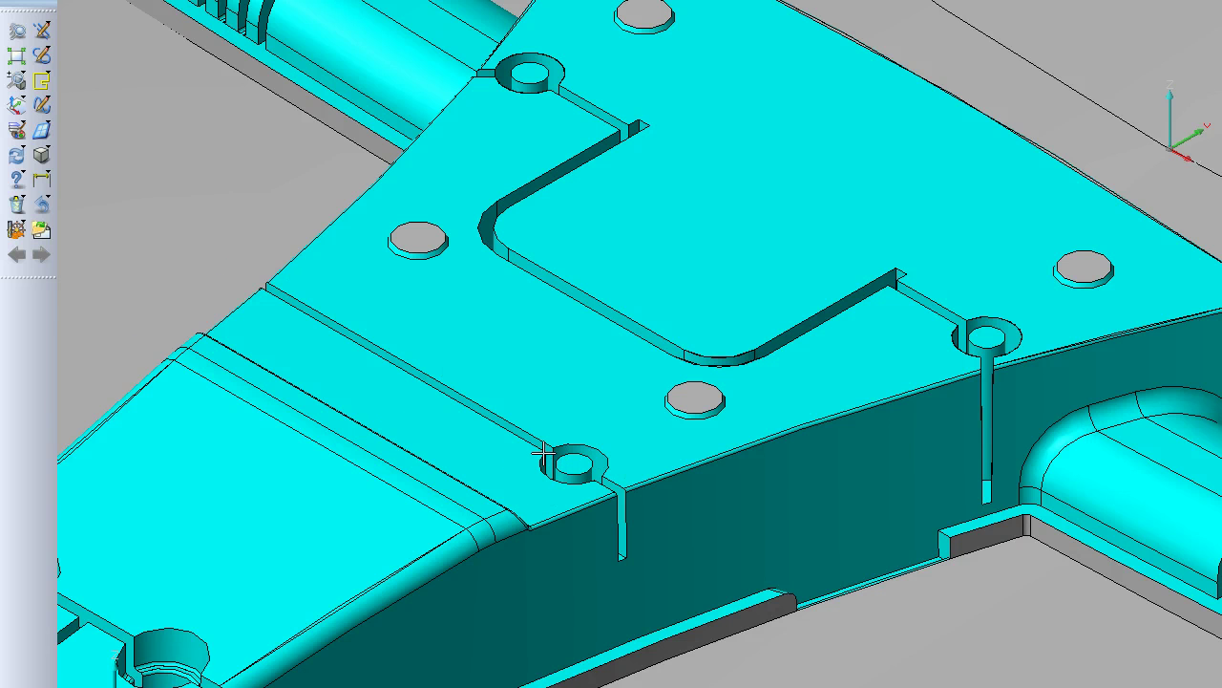
scroll(544, 452, "up", 2)
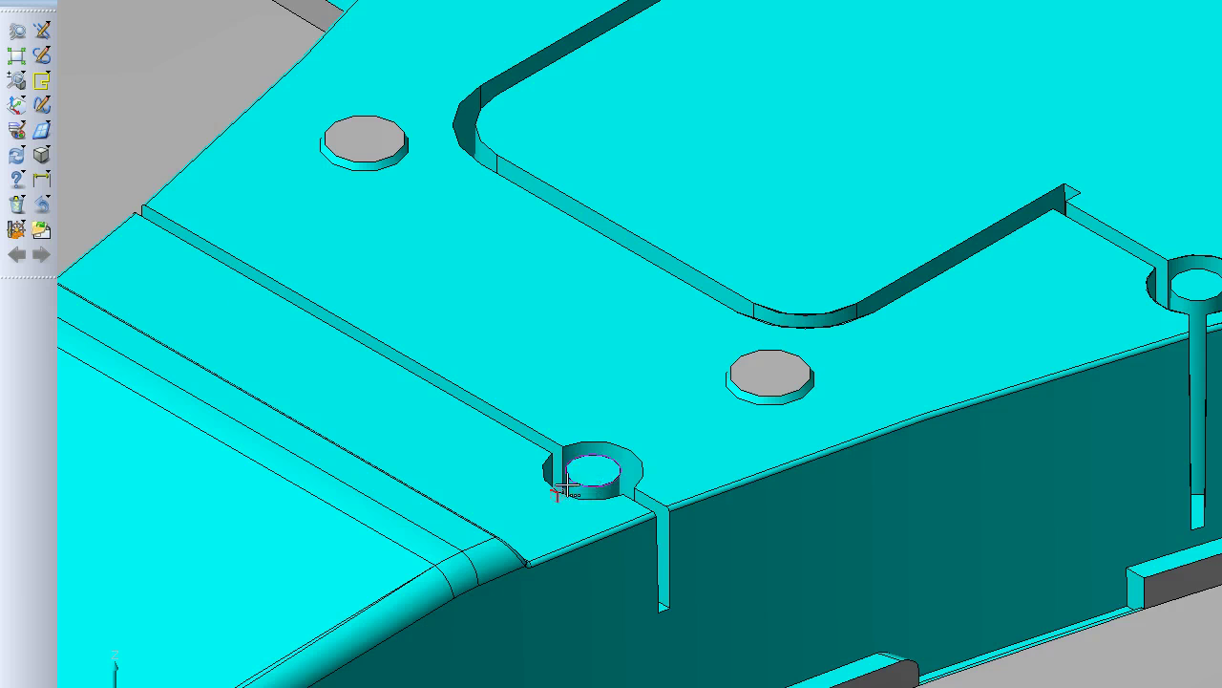
left_click(316, 2)
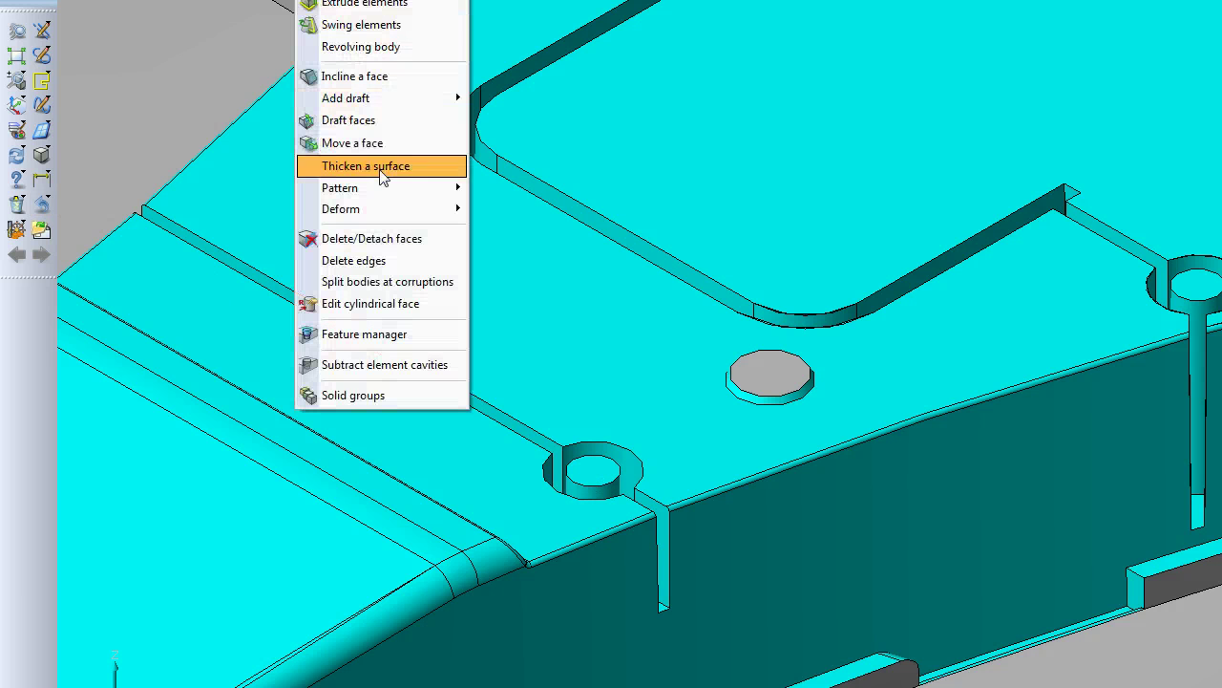
left_click(401, 241)
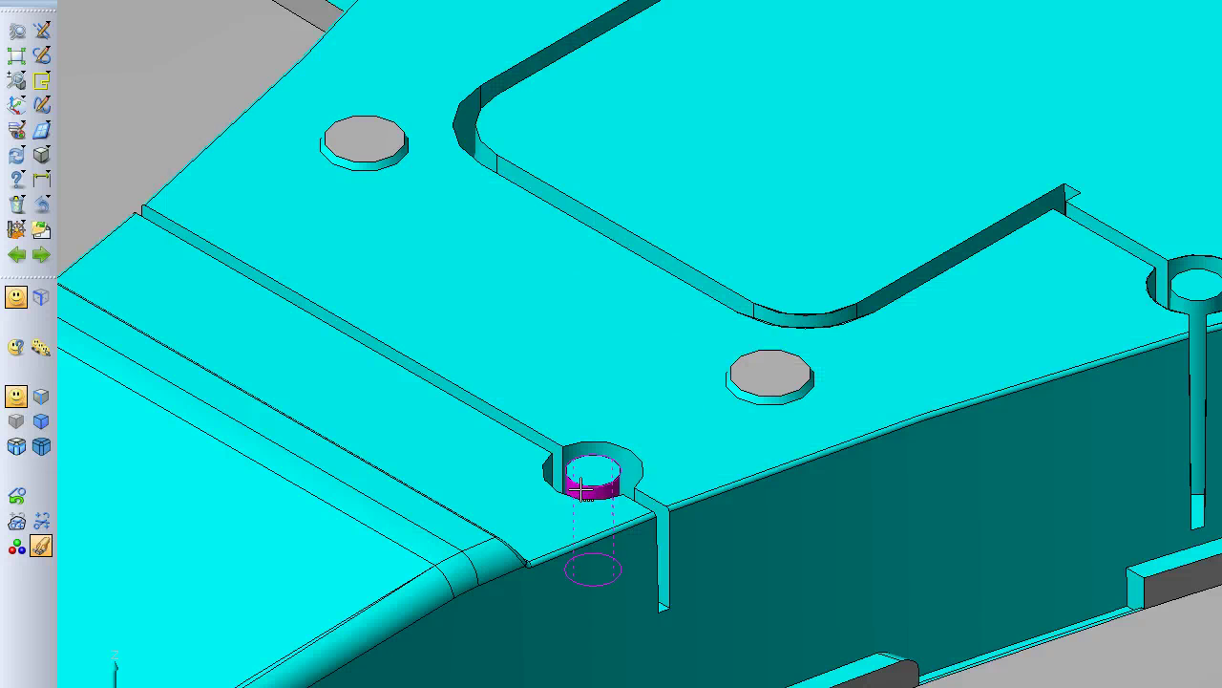
left_click(589, 472)
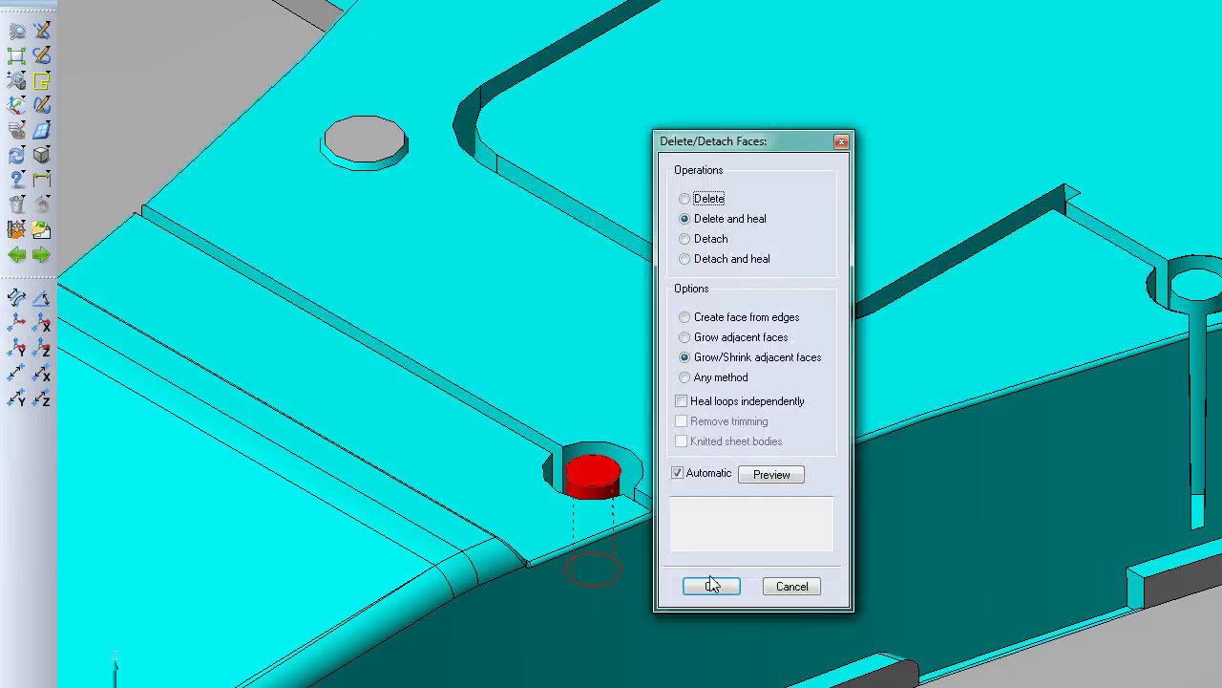
left_click(707, 583)
middle_click_drag(614, 465, 595, 483)
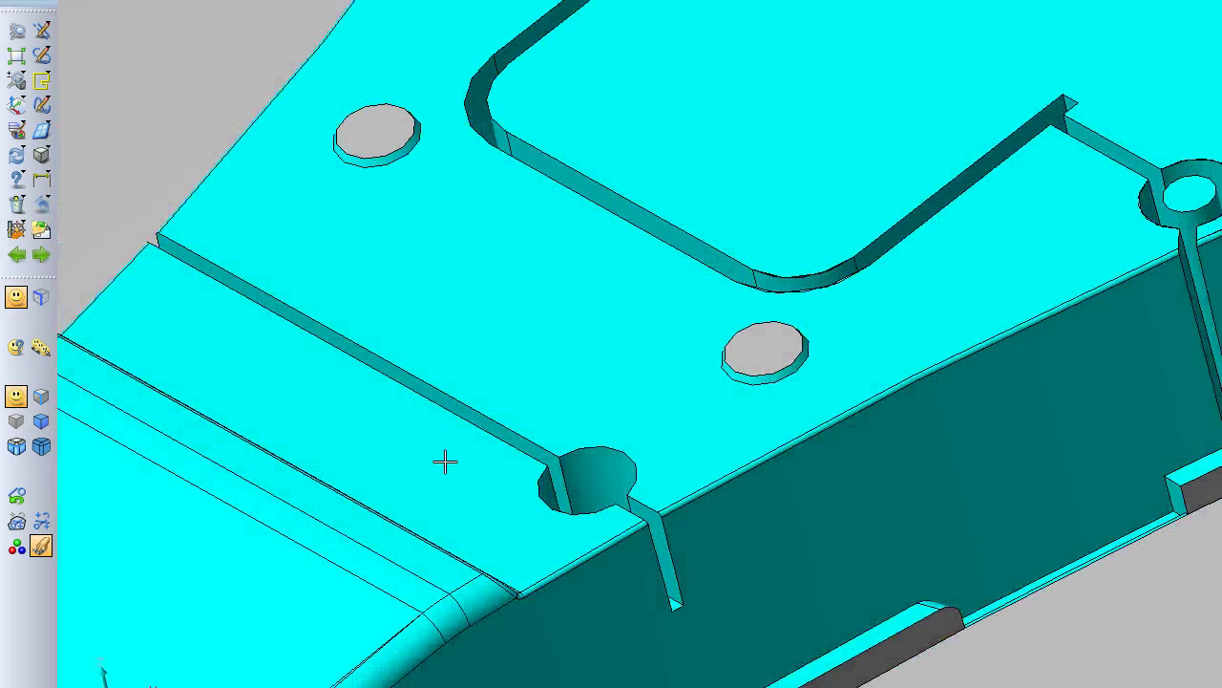
Step: Start a new electrode and select the narrow slot's walls and the connected round pocket faces as the burn region
middle_click_drag(415, 440, 556, 475)
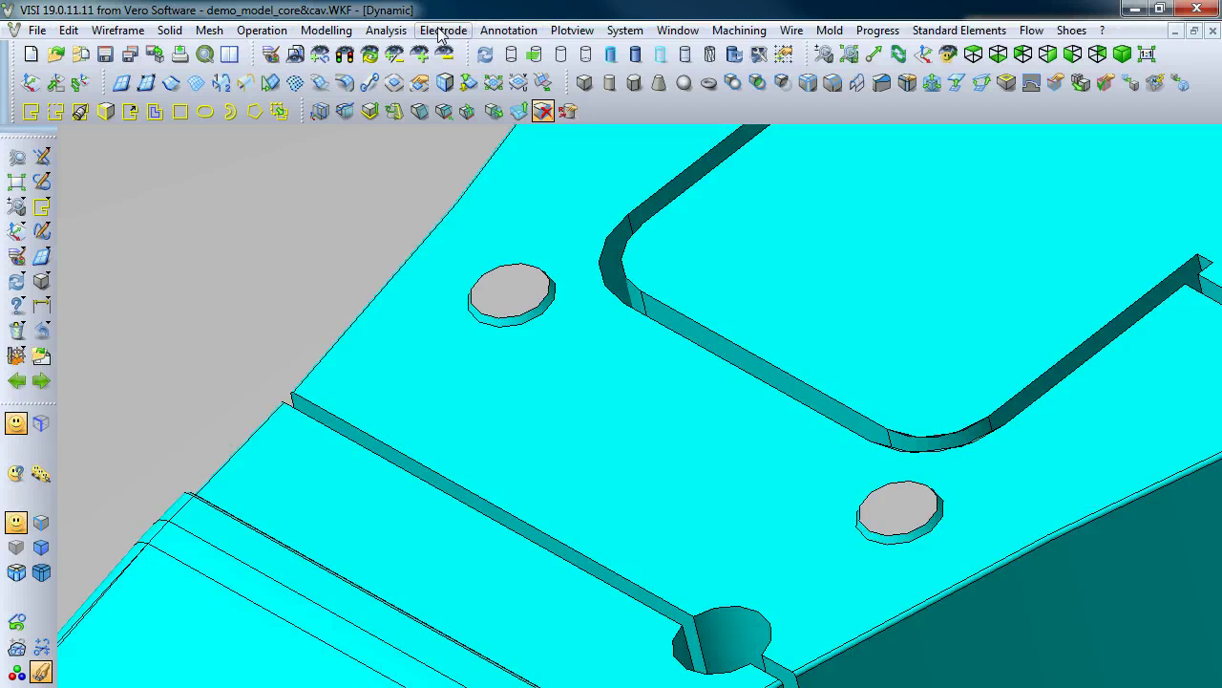
left_click(441, 31)
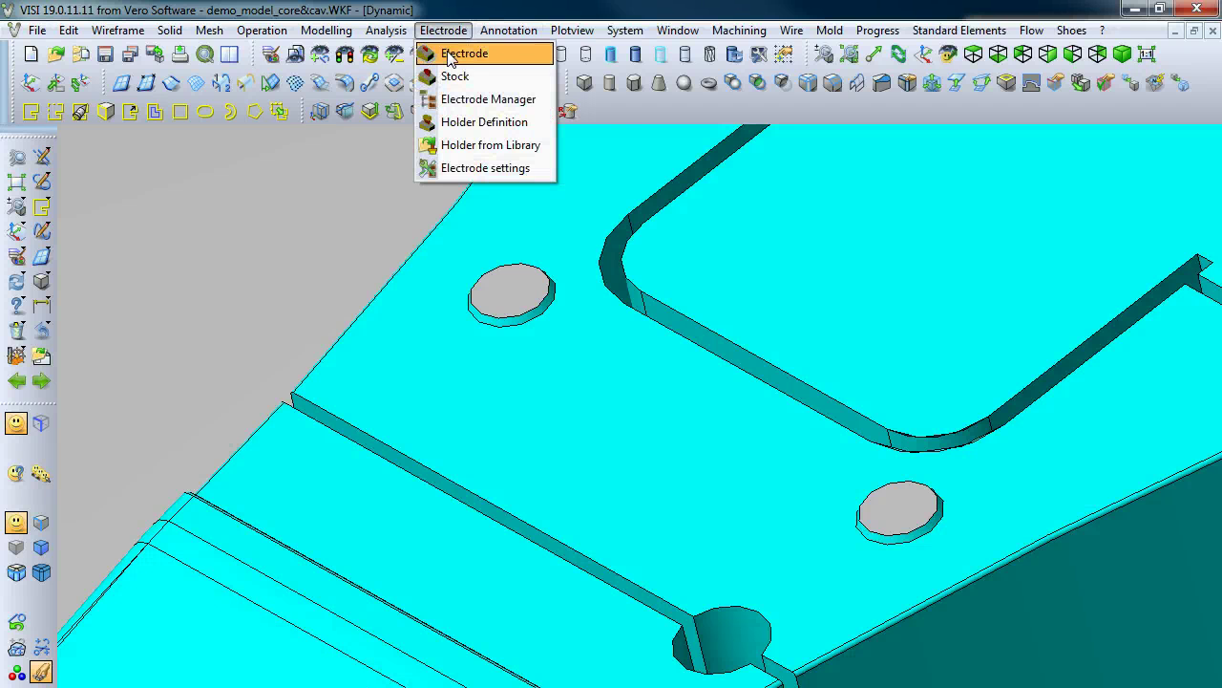
left_click(450, 56)
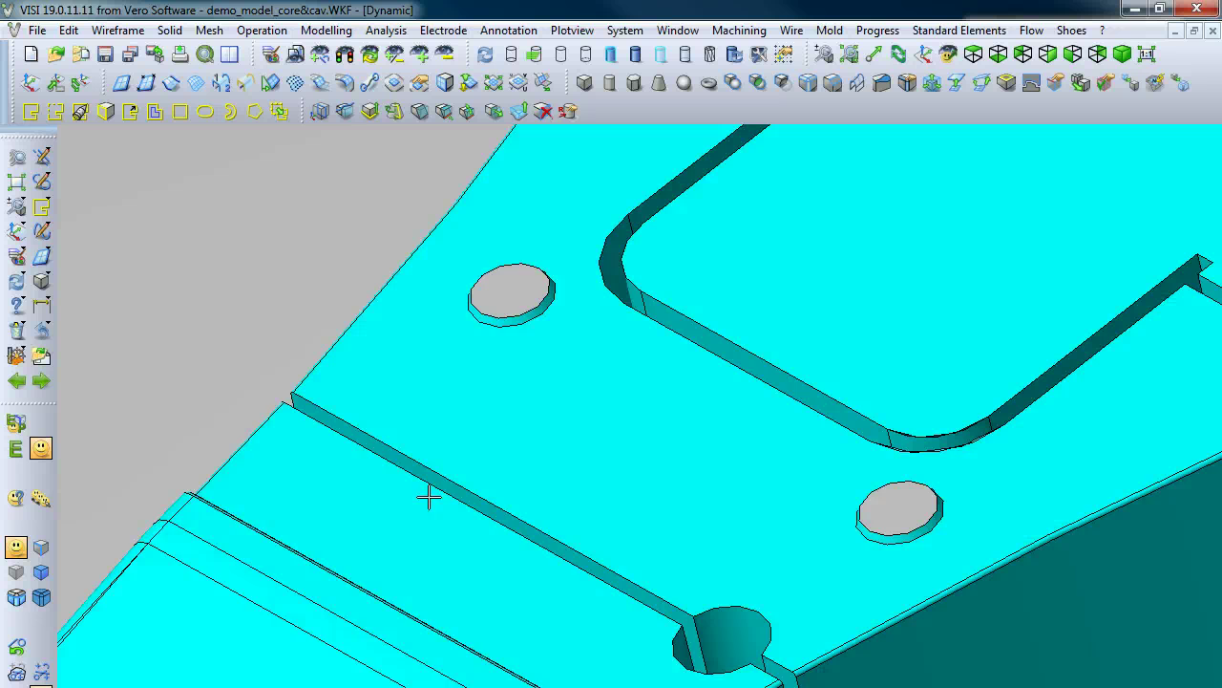
middle_click_drag(432, 497, 422, 569)
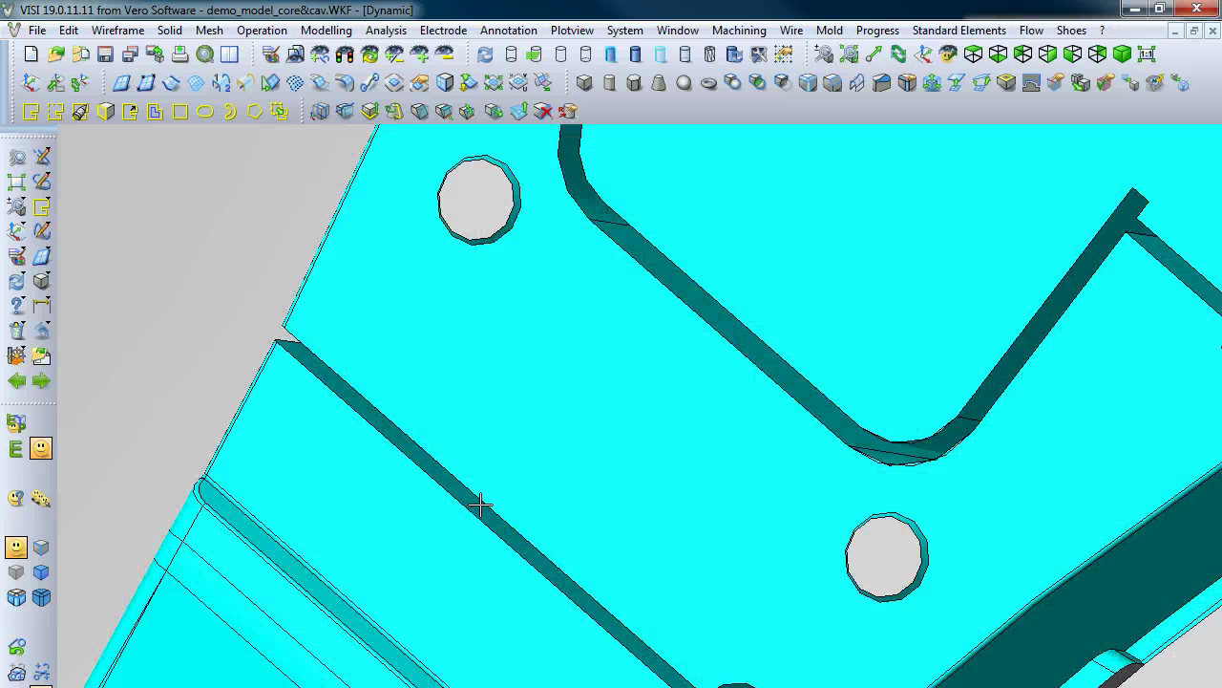
left_click(475, 504)
middle_click_drag(475, 503, 500, 466)
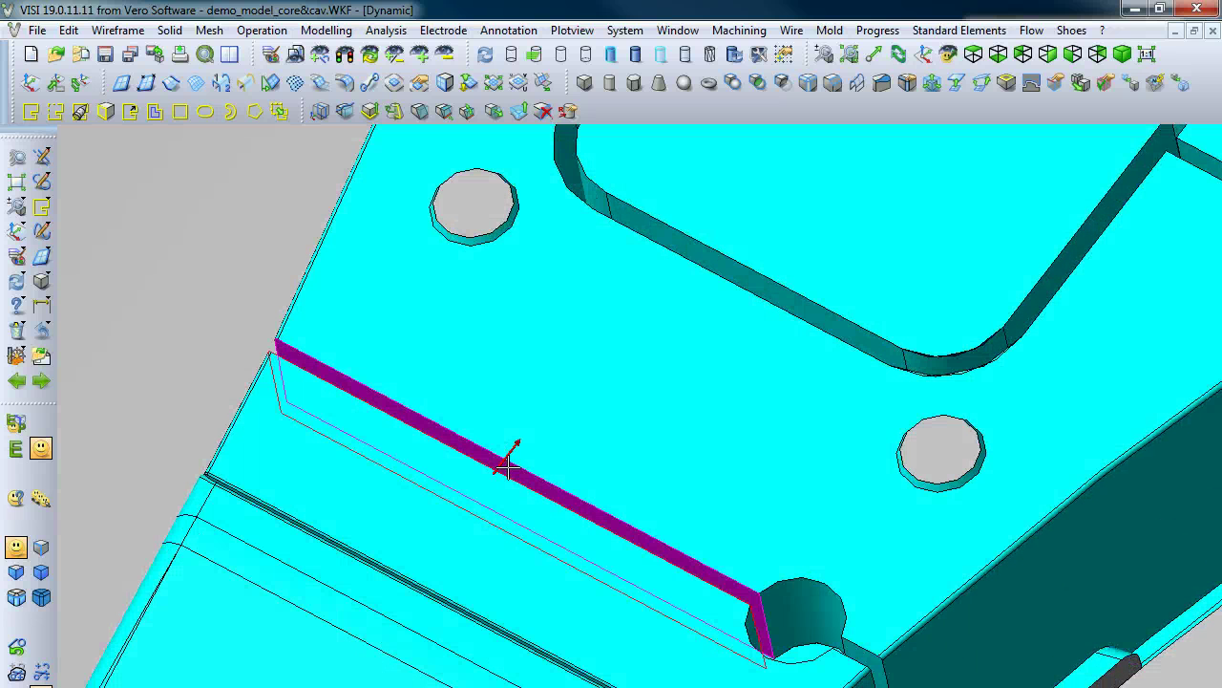
left_click(816, 602)
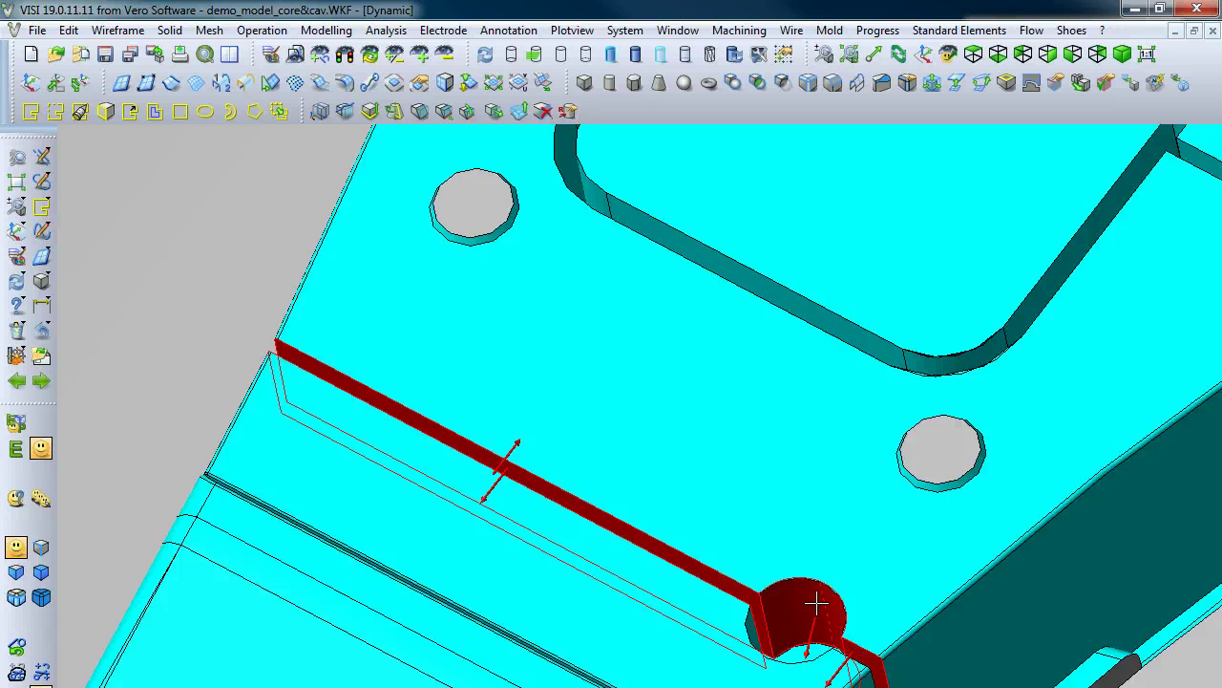
middle_click_drag(816, 602, 846, 517)
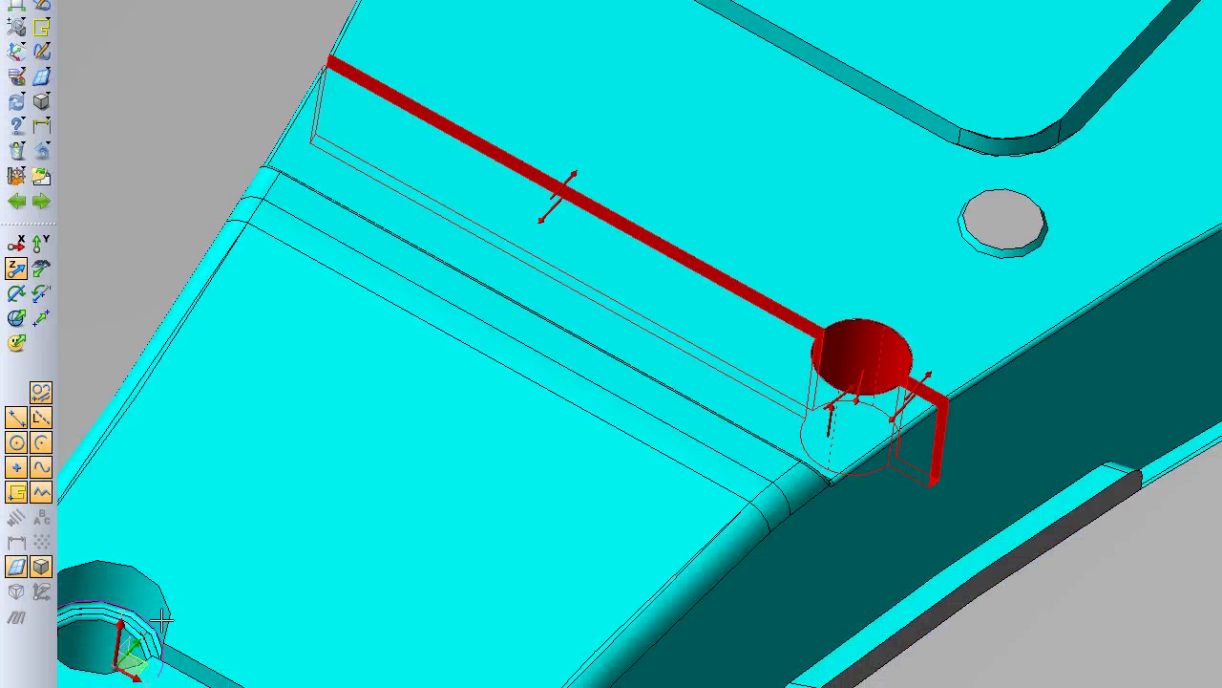
Step: Accept the Z direction for the electrode and select the core body to generate its preview
middle_click_drag(201, 584, 343, 412)
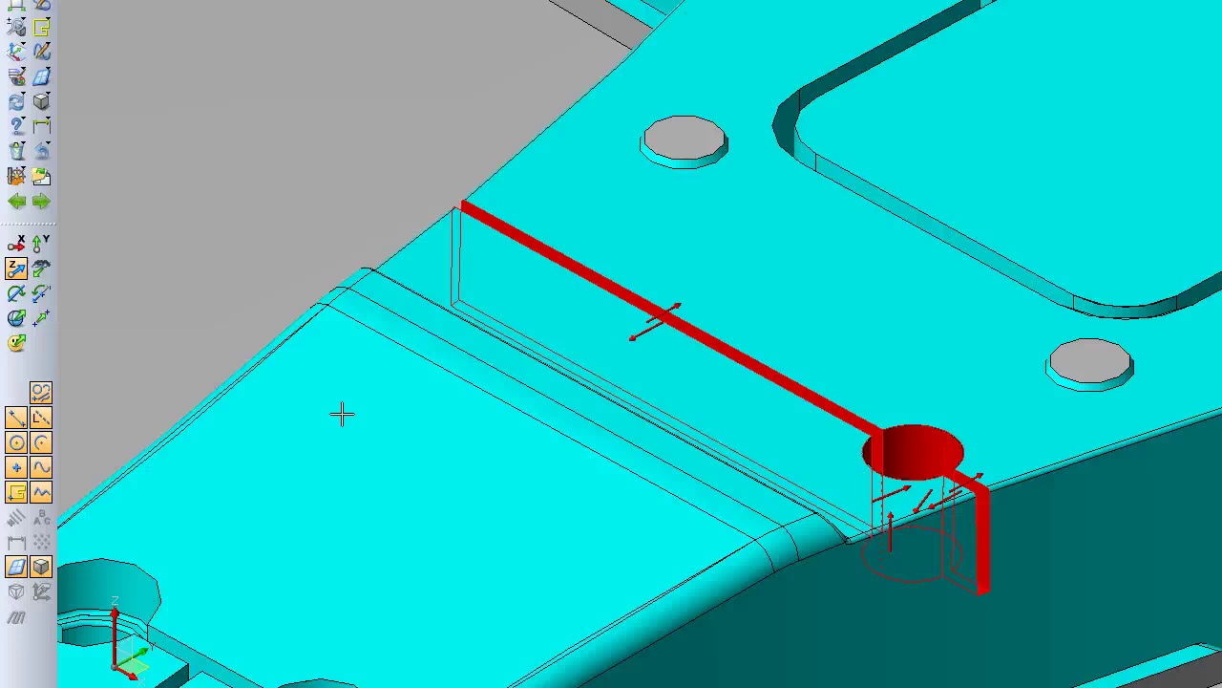
key("Escape")
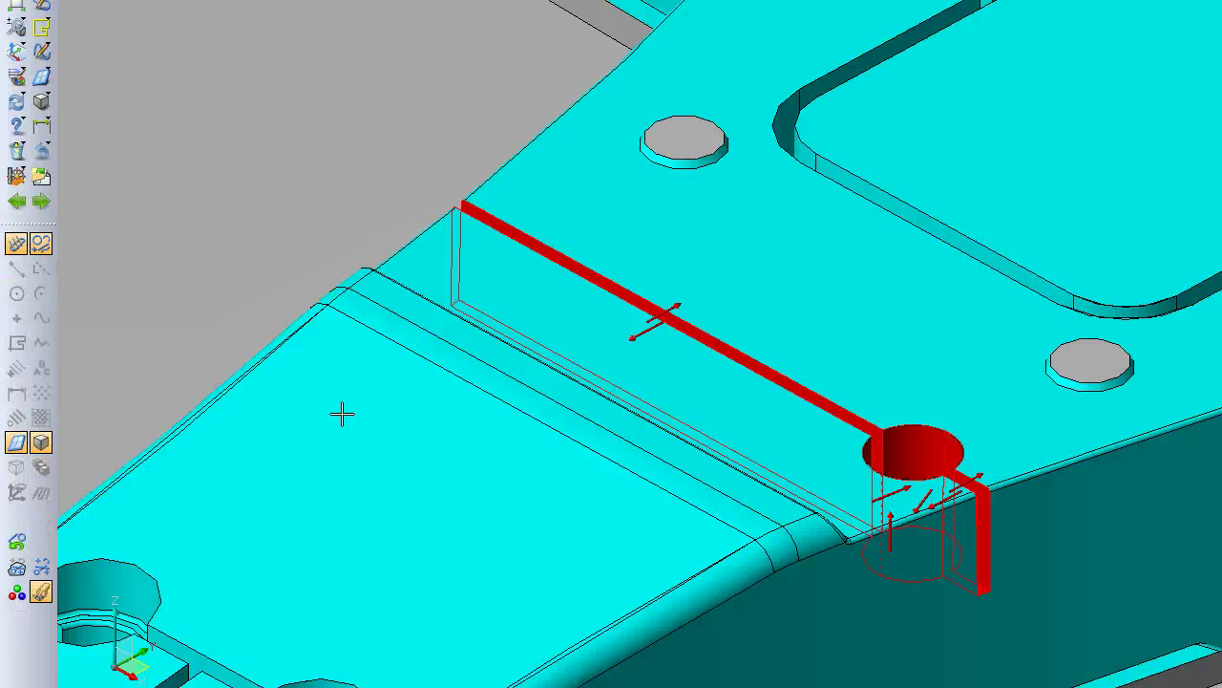
left_click(619, 427)
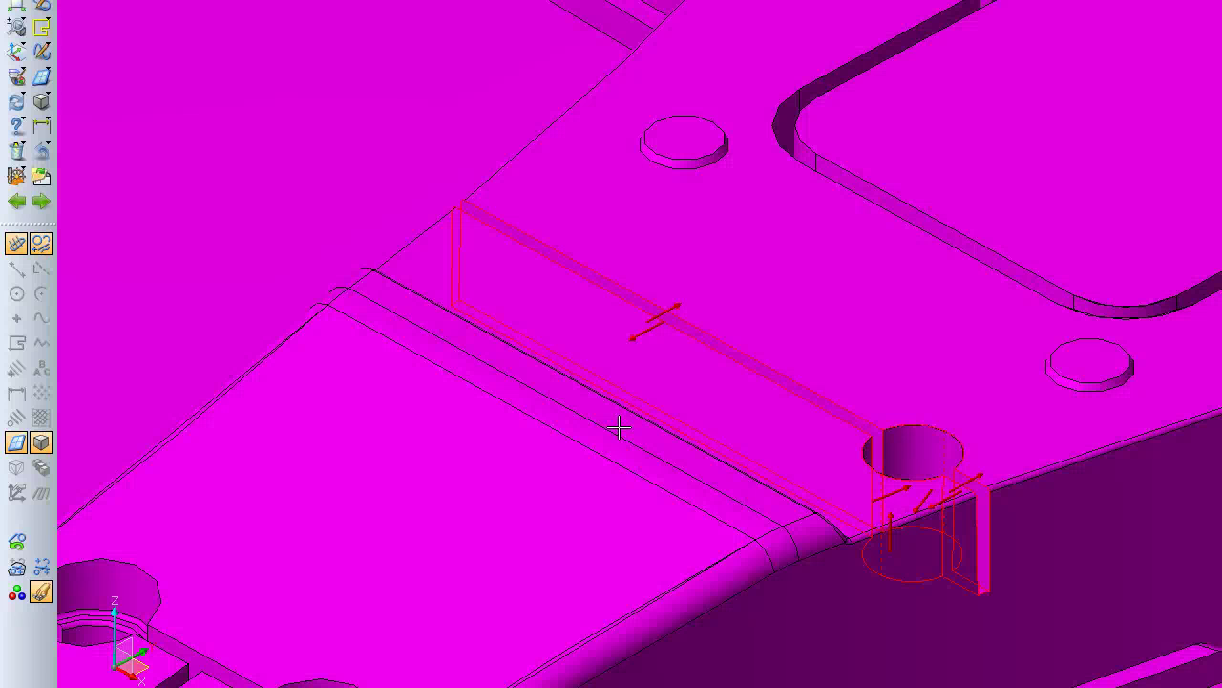
left_click(618, 429)
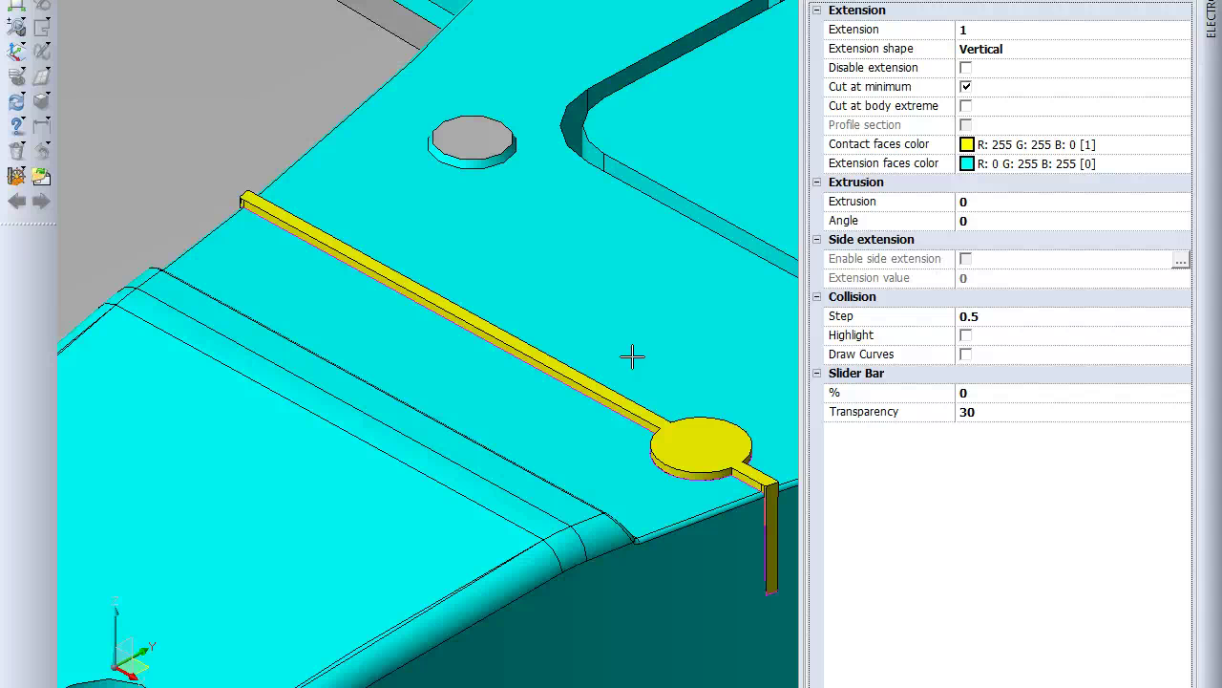
Step: Set the electrode's extension to 5 and its extension shape to Linear
left_click(989, 36)
scroll(988, 34, "up", 3)
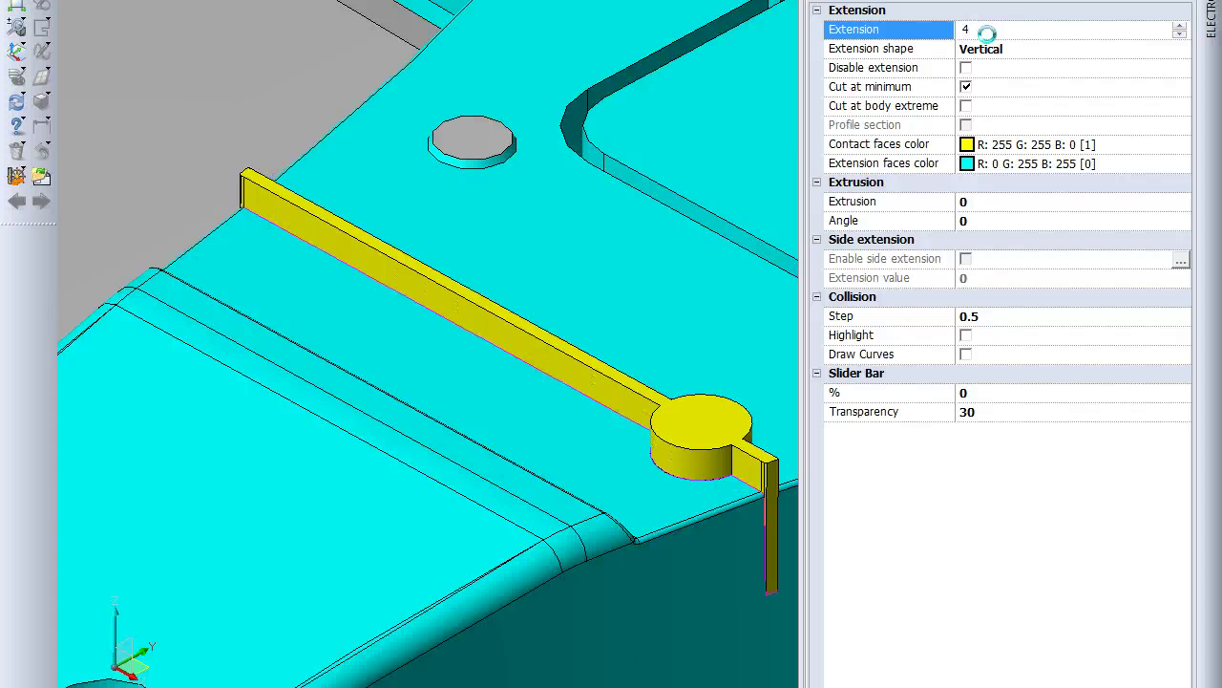
scroll(987, 34, "up", 1)
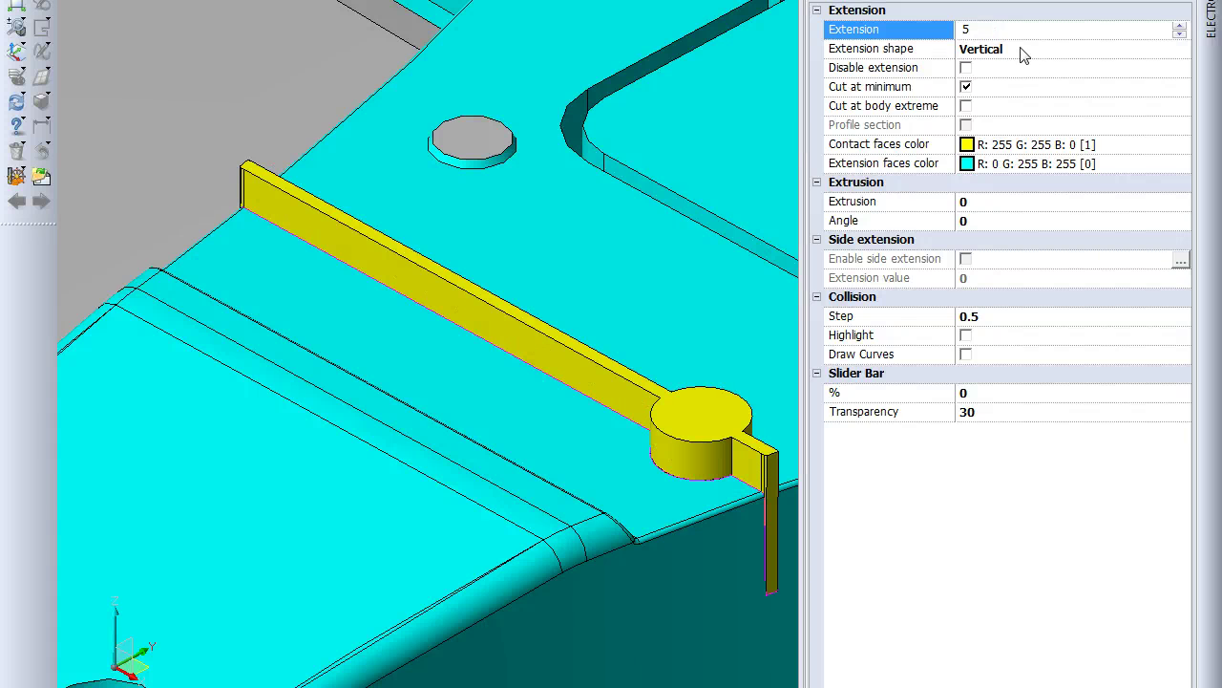
left_click(1031, 48)
left_click(1031, 48)
left_click(1022, 82)
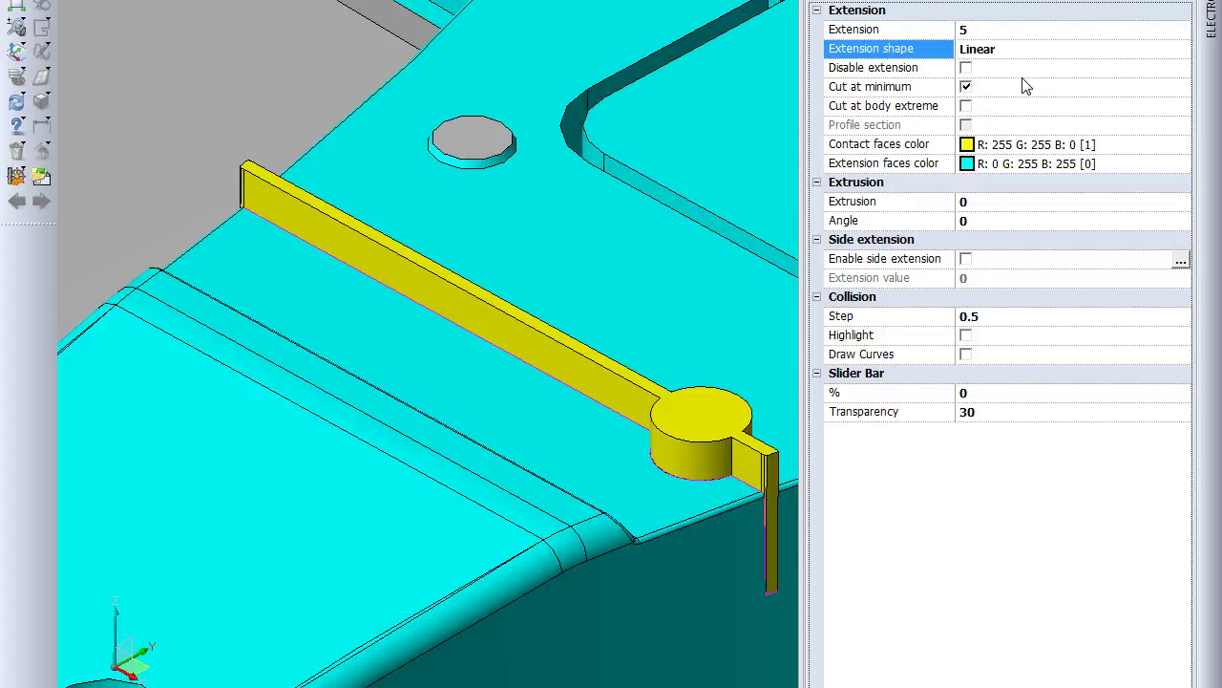
Step: Turn off Cut at minimum for the electrode and set its extrusion to 5
left_click(966, 87)
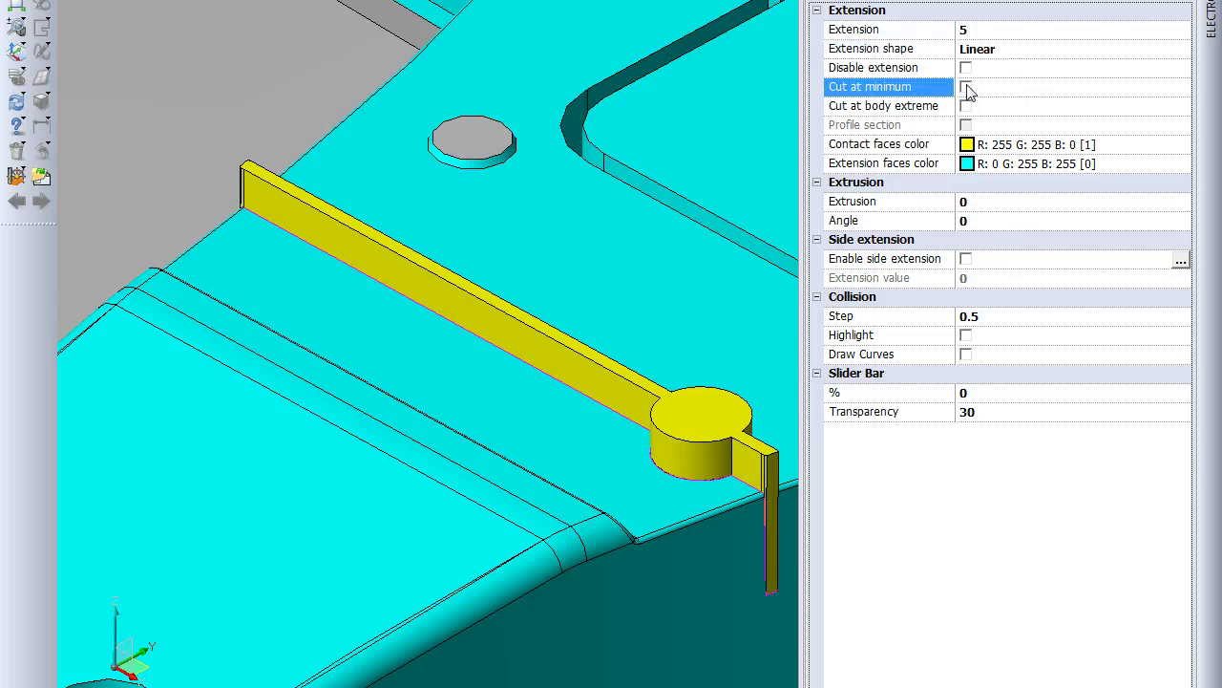
left_click(996, 206)
scroll(992, 202, "up", 4)
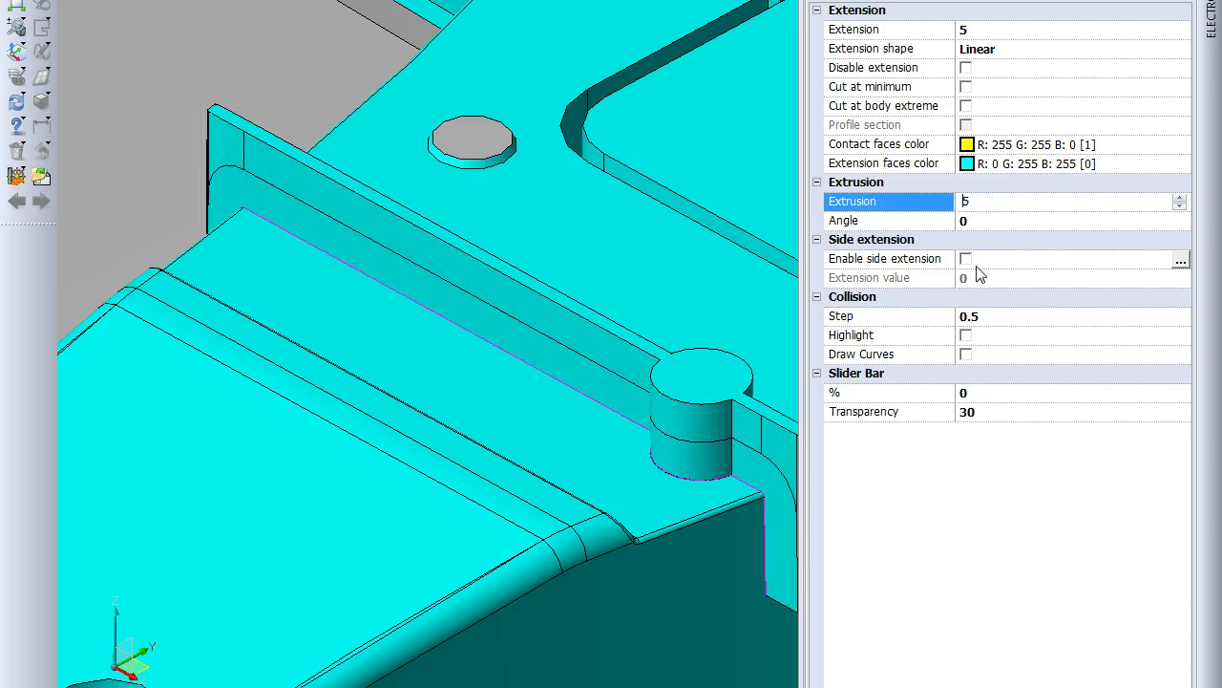
Step: Preview the electrode's withdrawal at 10 %, check it for collisions and create the electrode
left_click(974, 396)
left_click_drag(990, 390, 1013, 394)
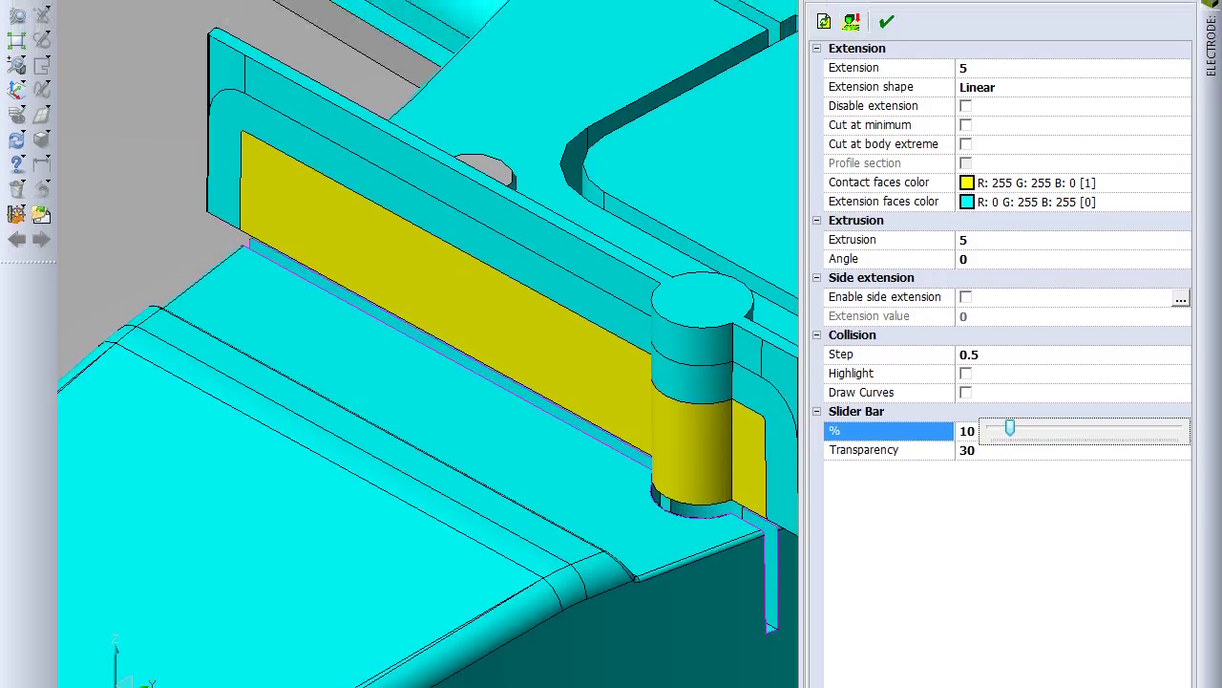
left_click(857, 31)
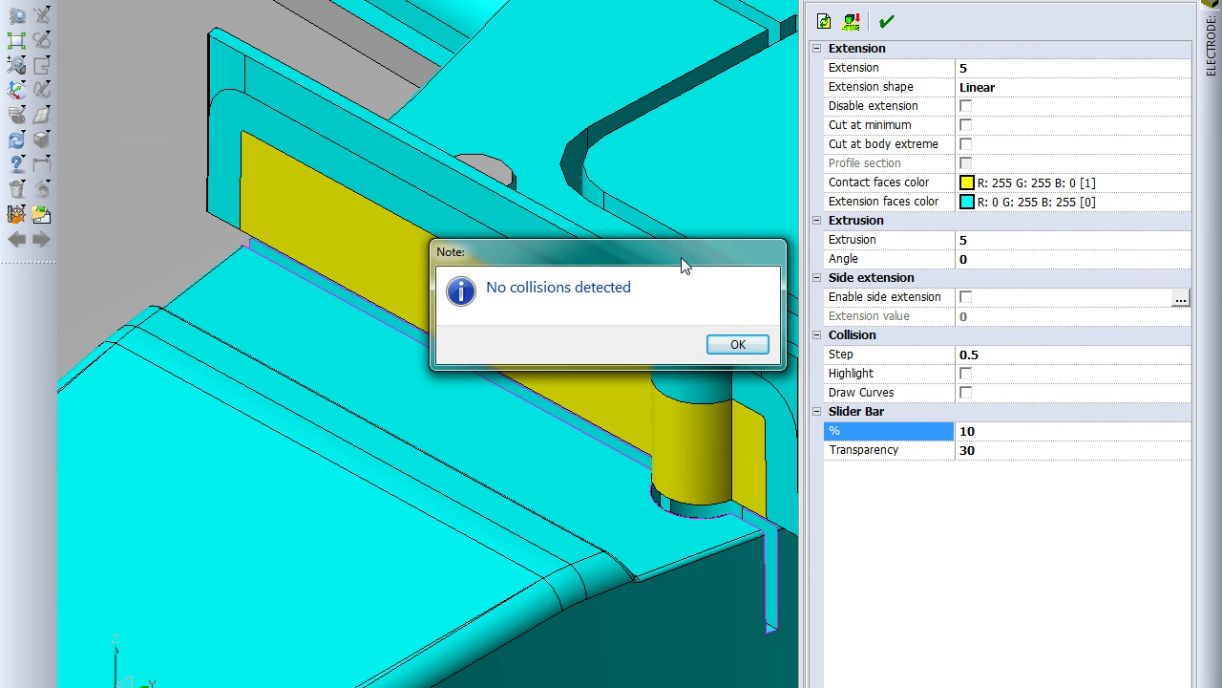
left_click(734, 345)
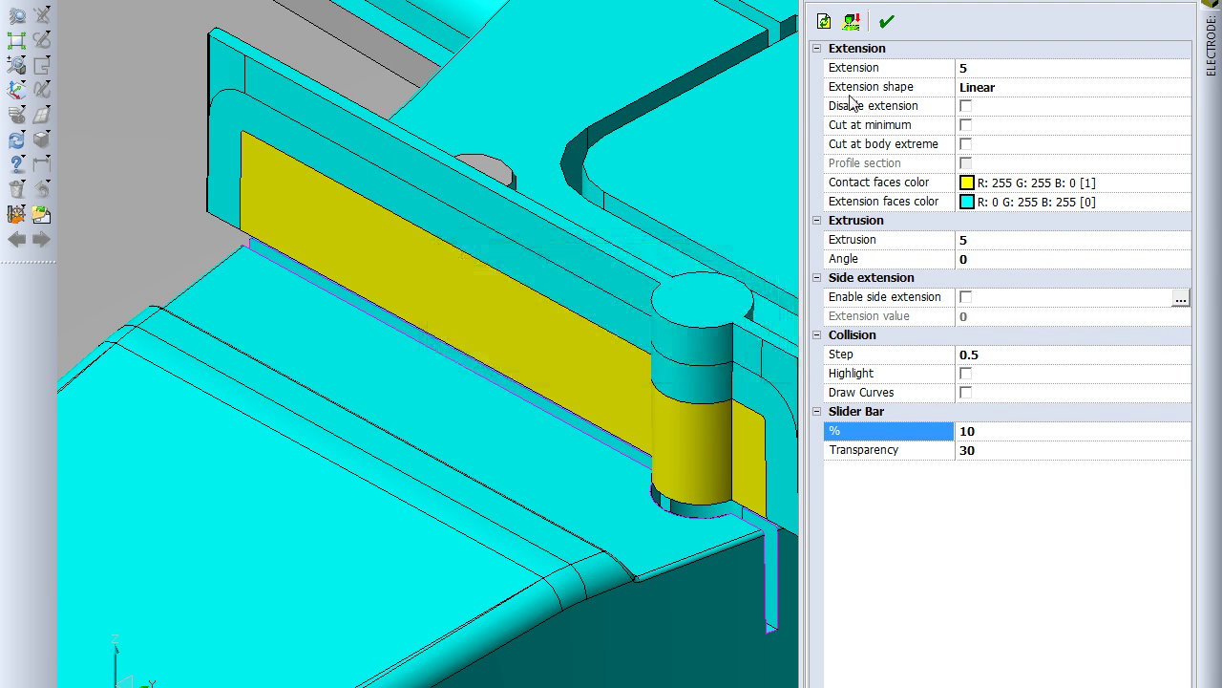
left_click(884, 21)
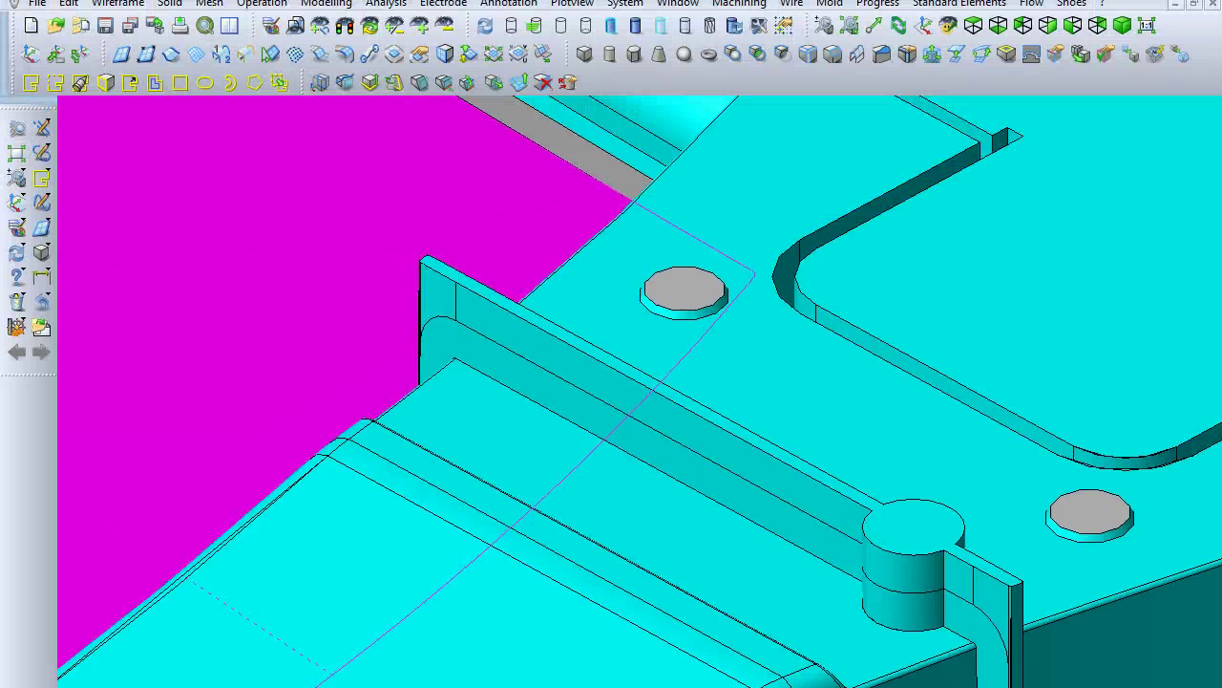
Step: Start a stock definition for the new electrode, selecting the electrode body and the surrounding core body
left_click(443, 19)
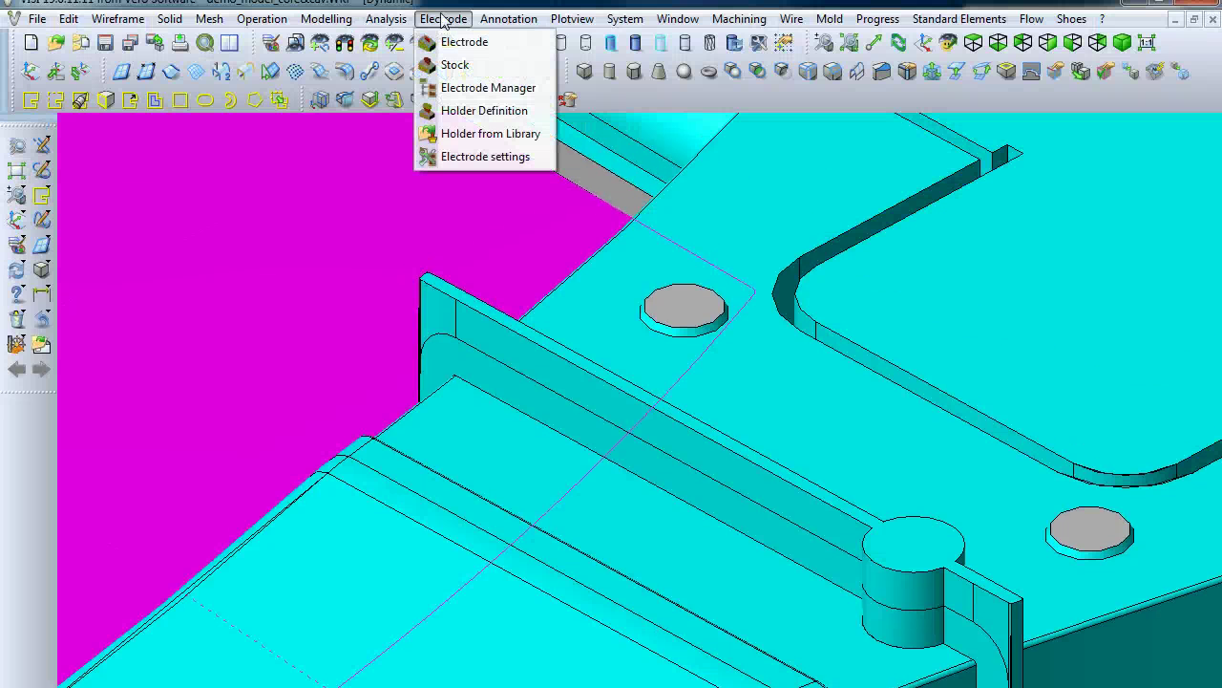
left_click(470, 63)
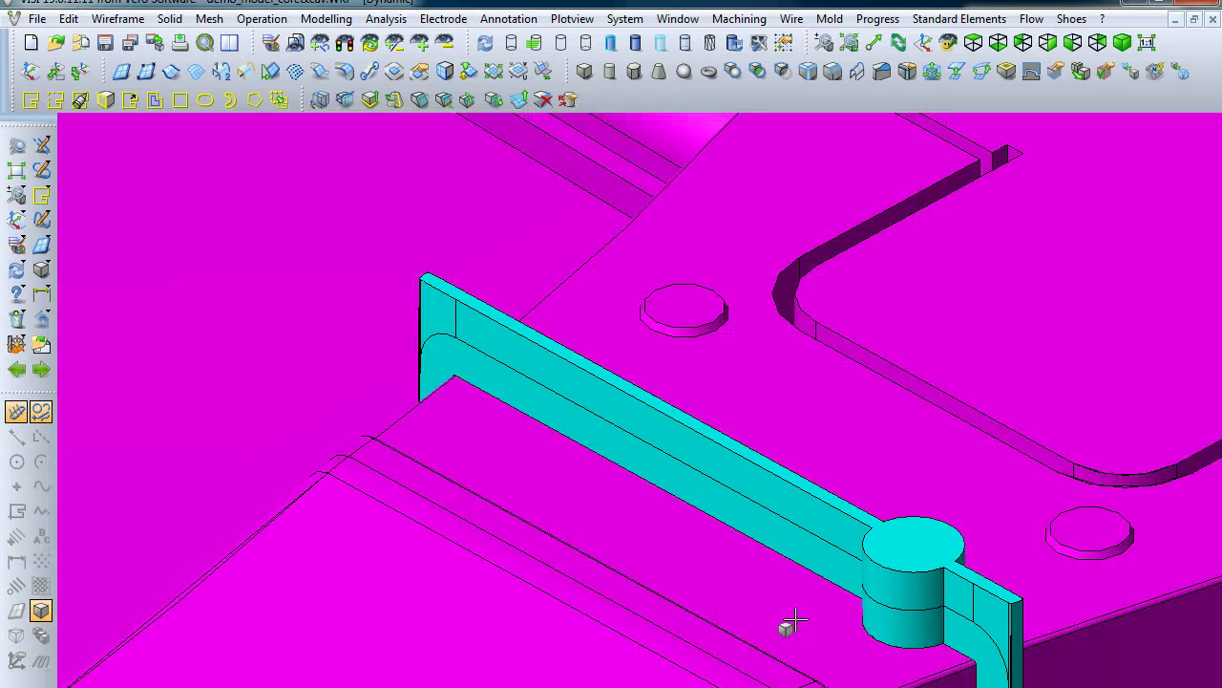
left_click(554, 491)
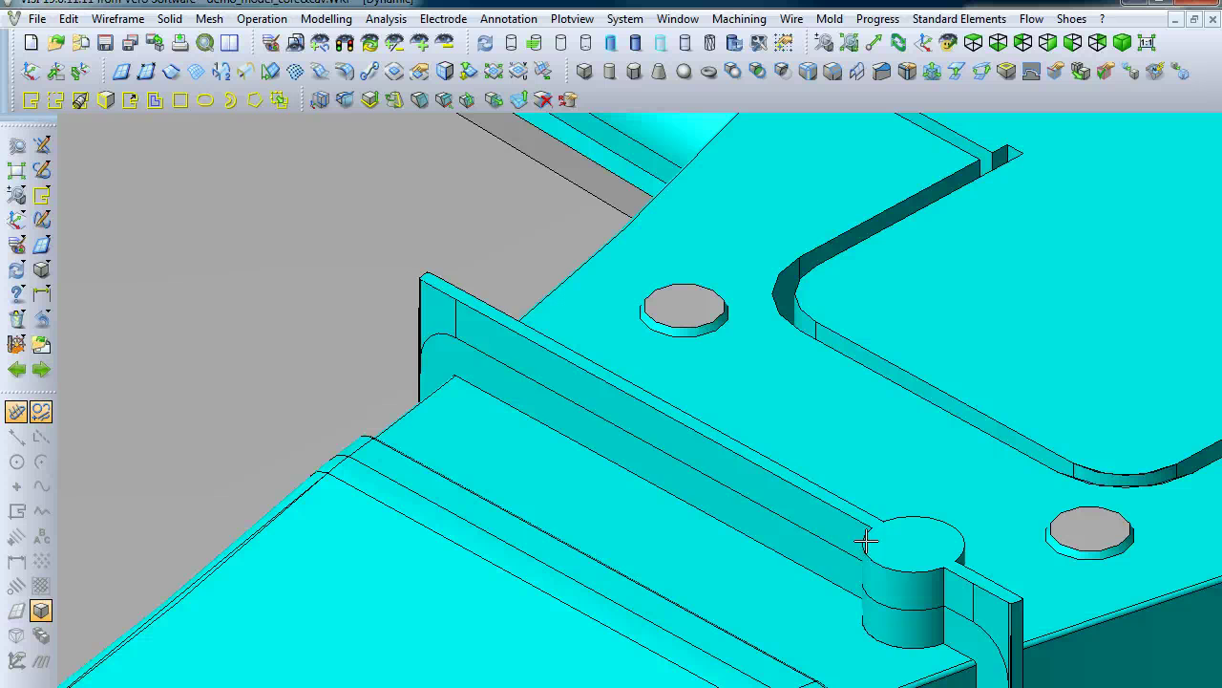
left_click(867, 545)
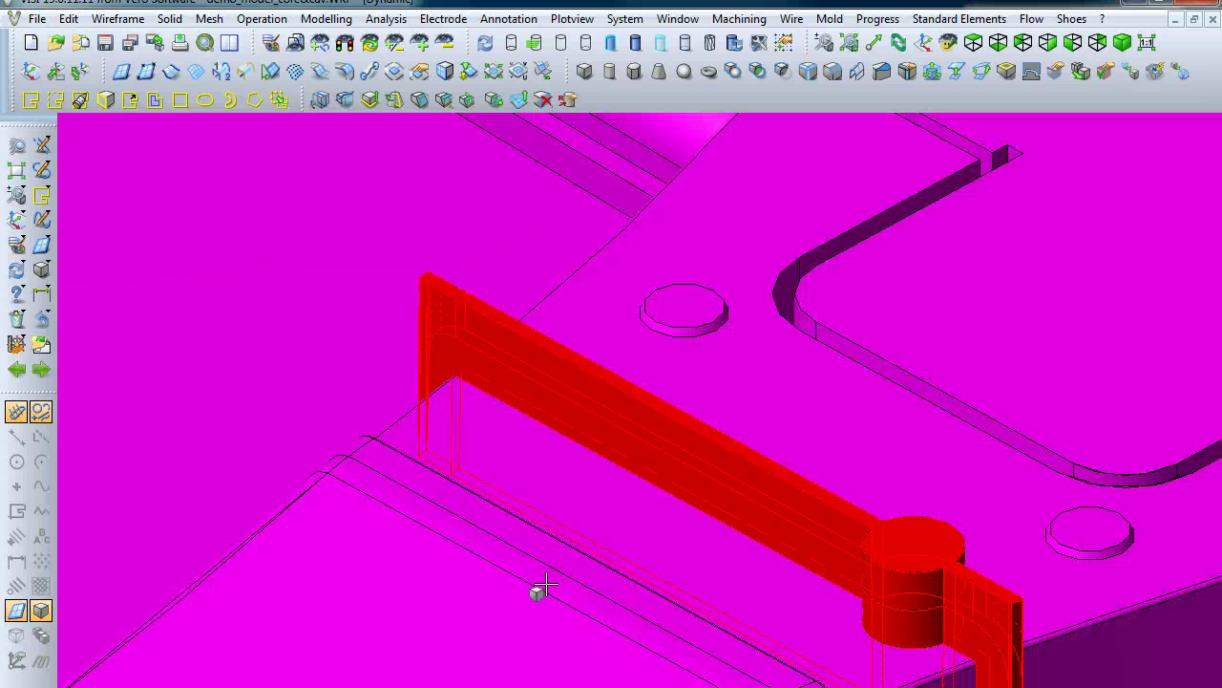
left_click(546, 584)
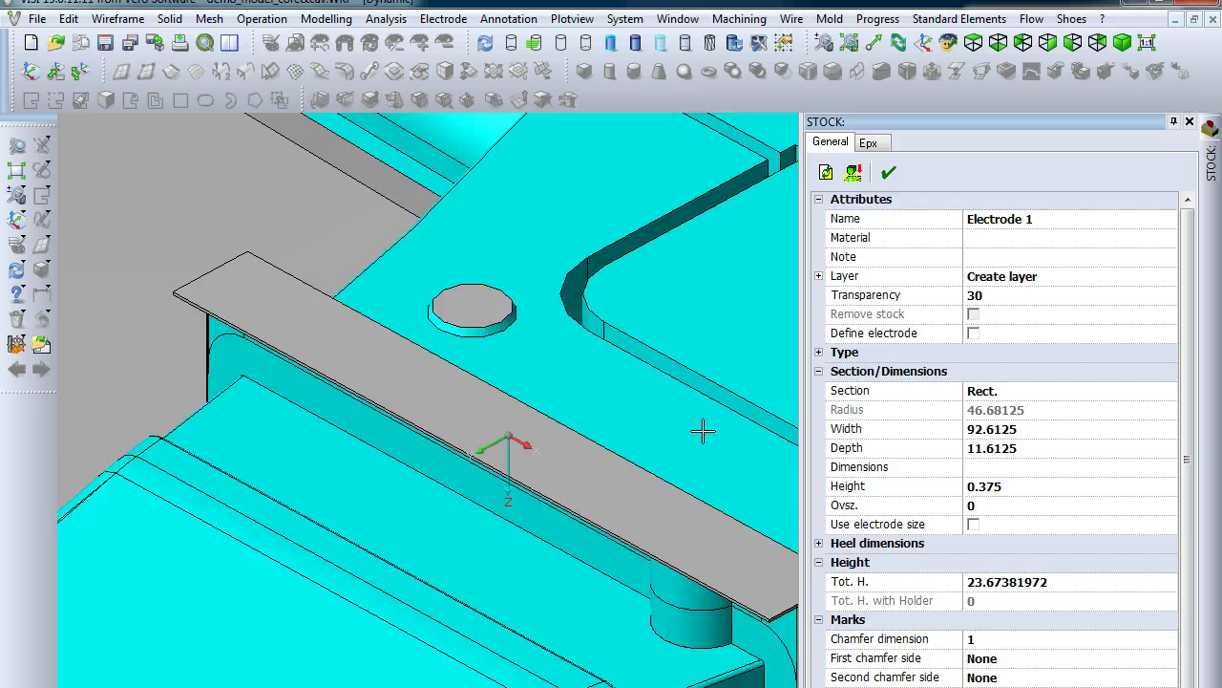
Step: Set the rectangular stock's width to 100, its depth to 20.5 and its height to 12.5
middle_click_drag(702, 432, 611, 456)
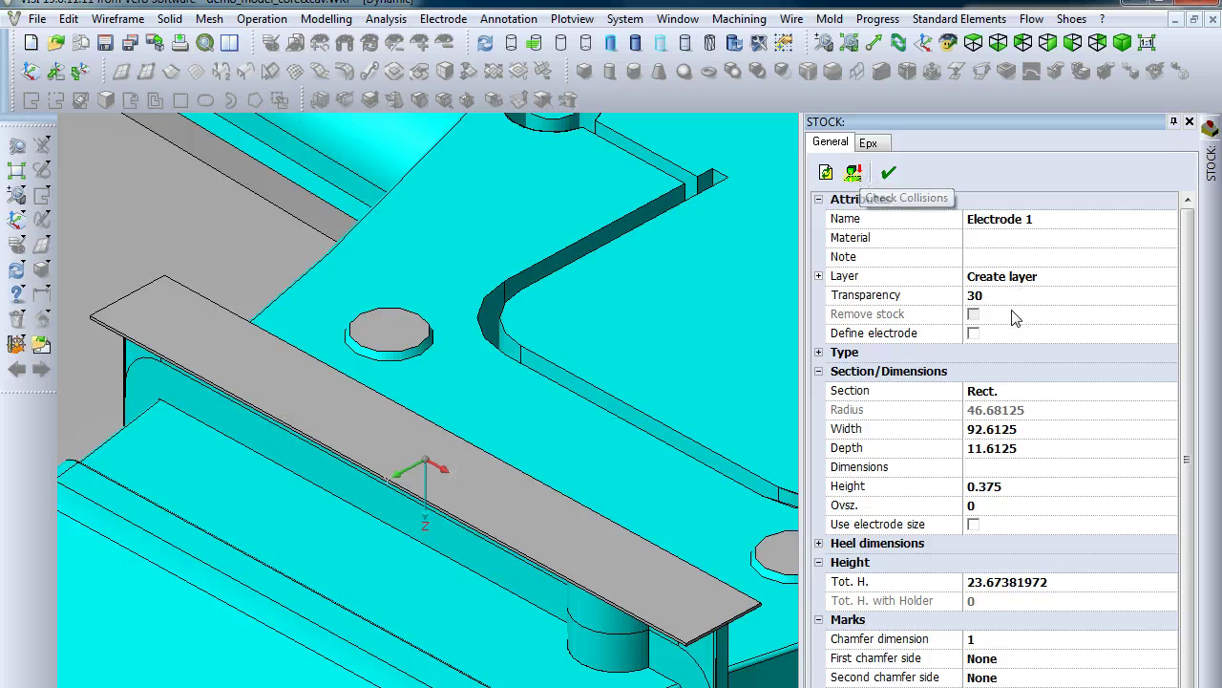
left_click(1008, 437)
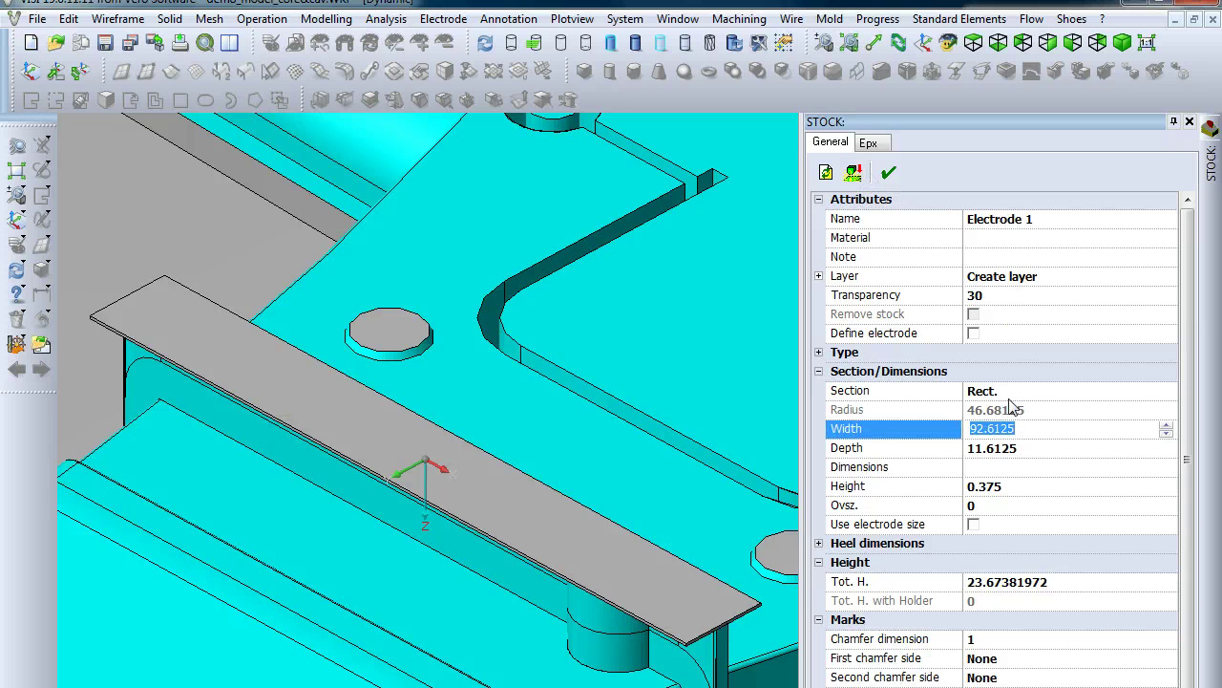
type("100")
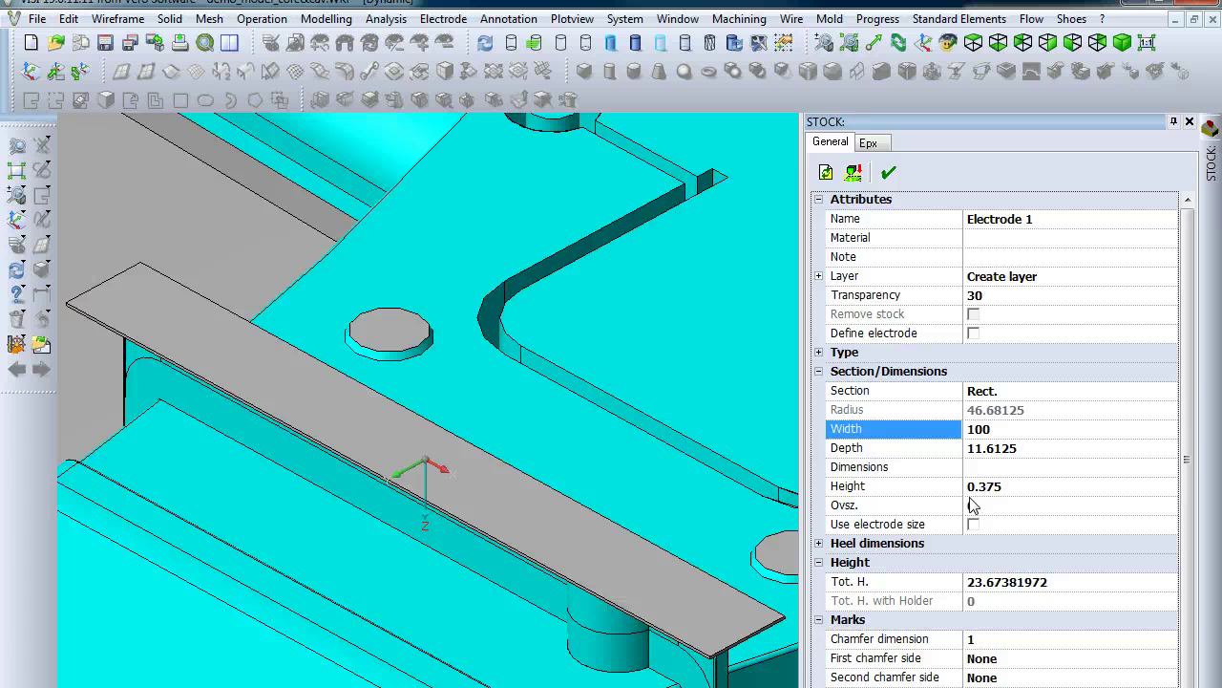
left_click(991, 448)
double_click(989, 456)
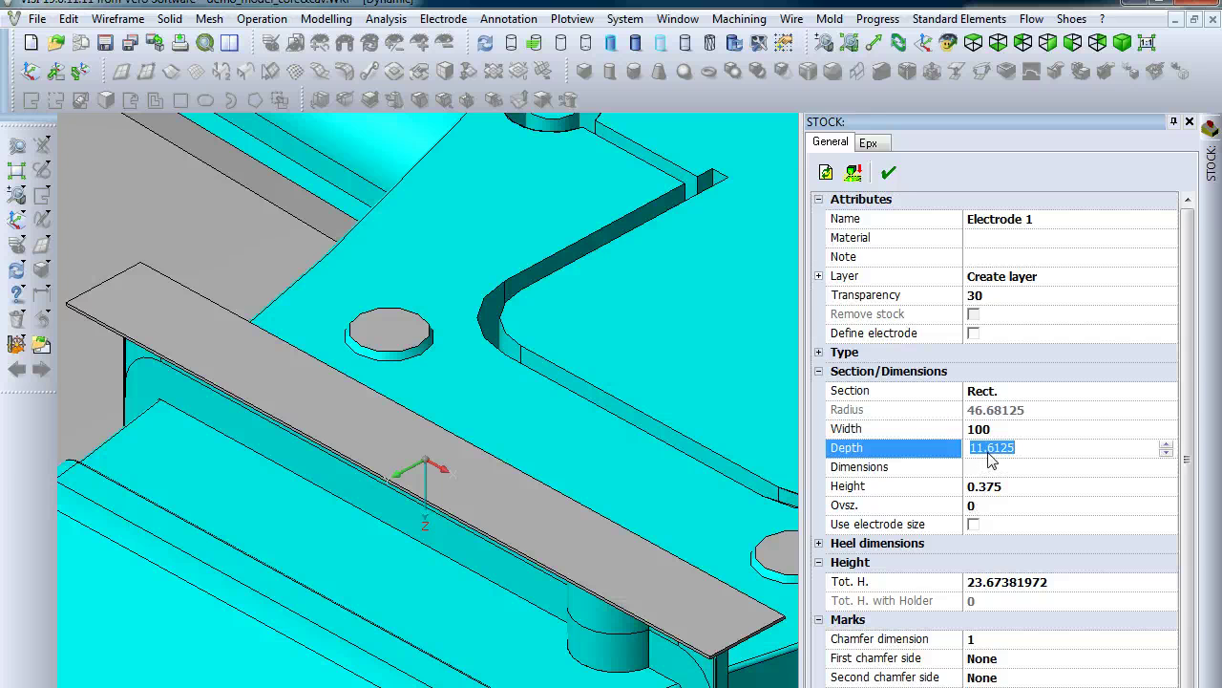
type("20.5")
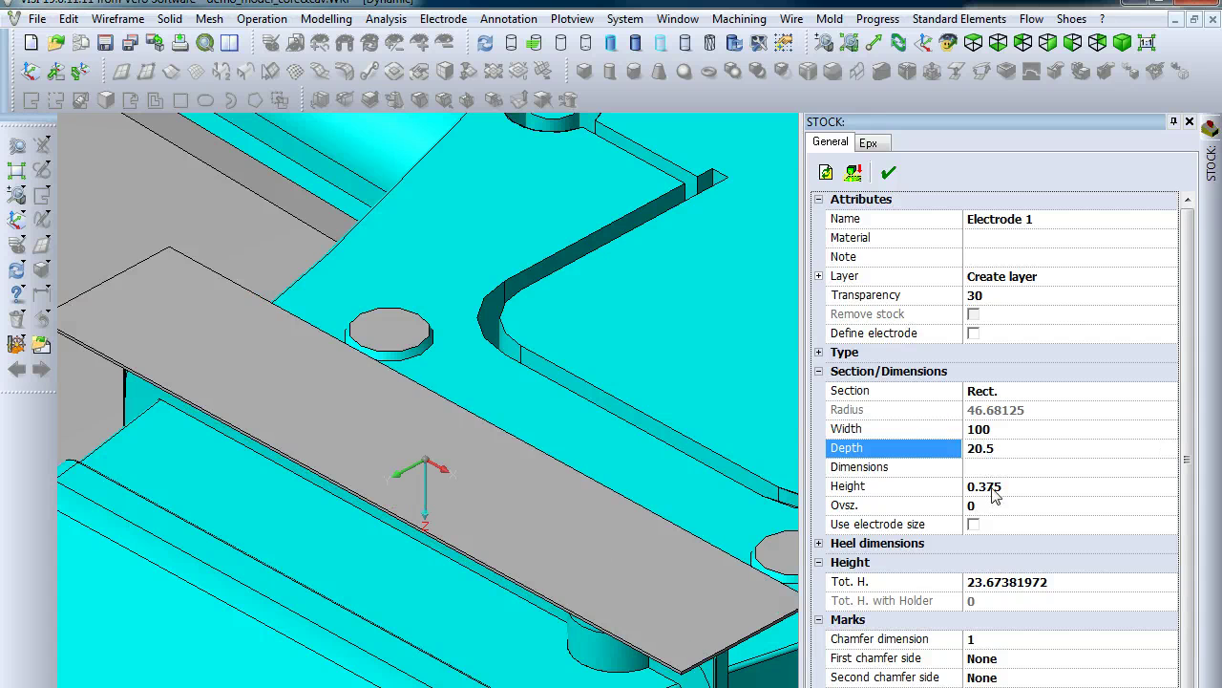
double_click(991, 488)
type("1")
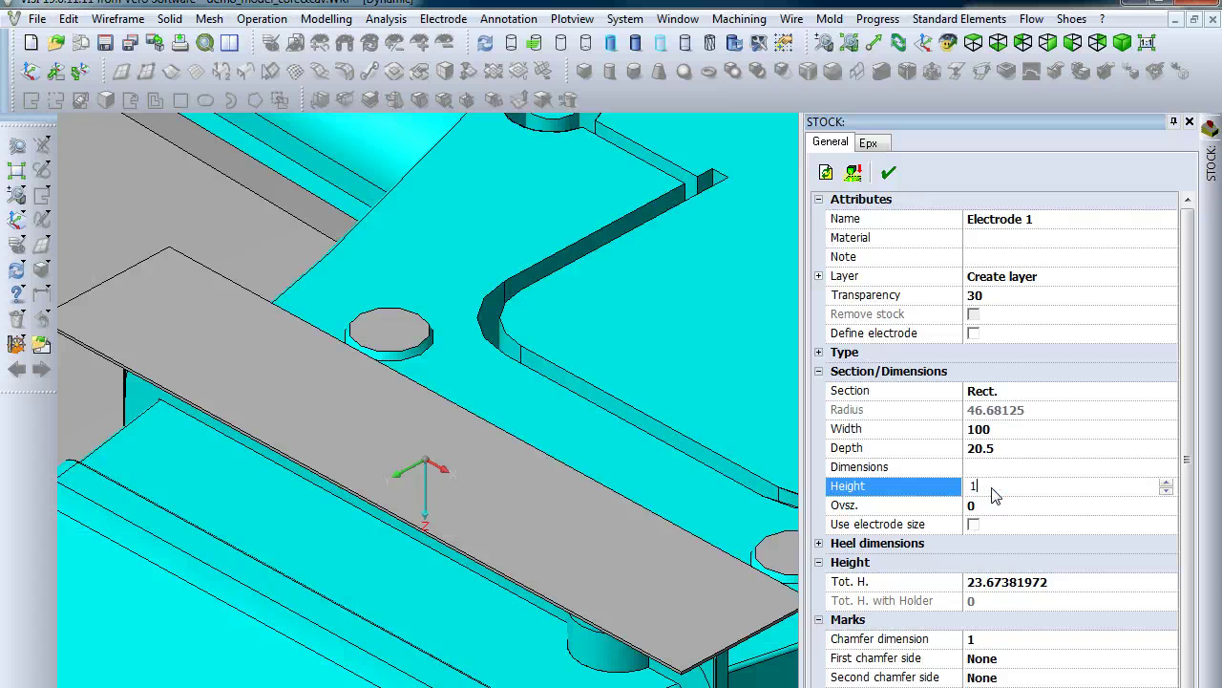
type("2.5")
key("Return")
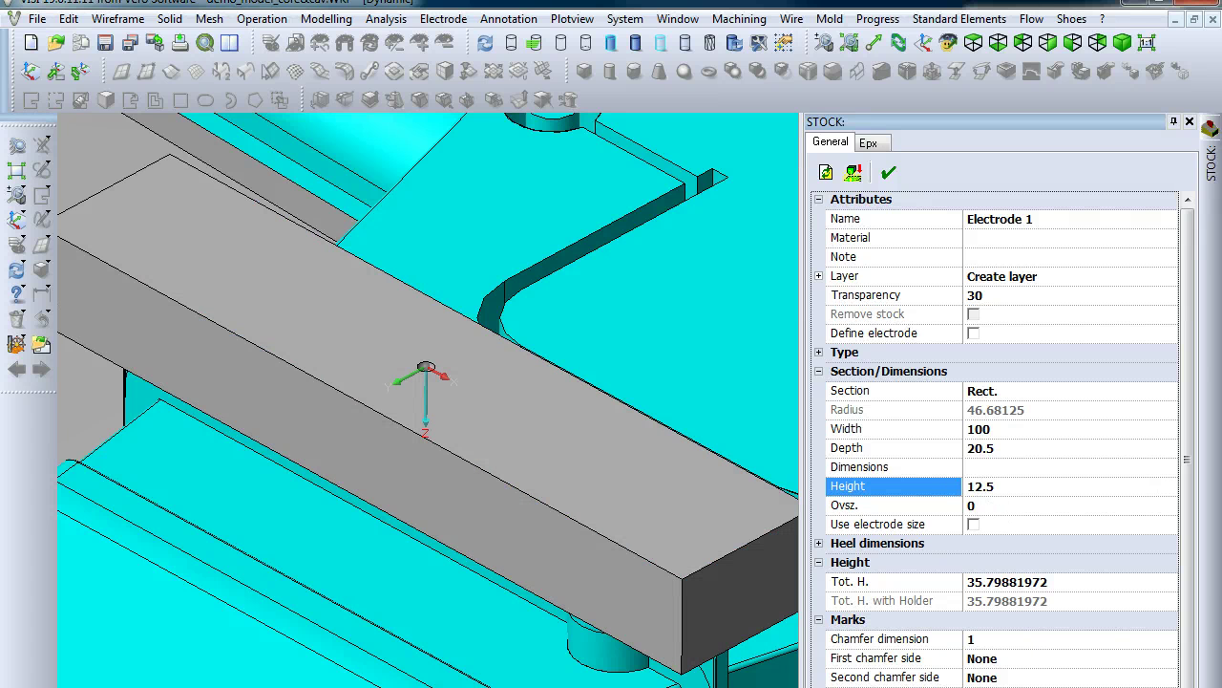
Step: Check the stock for collisions, then create it together with a work plane named Electrode 1
scroll(1188, 573, "down", 4)
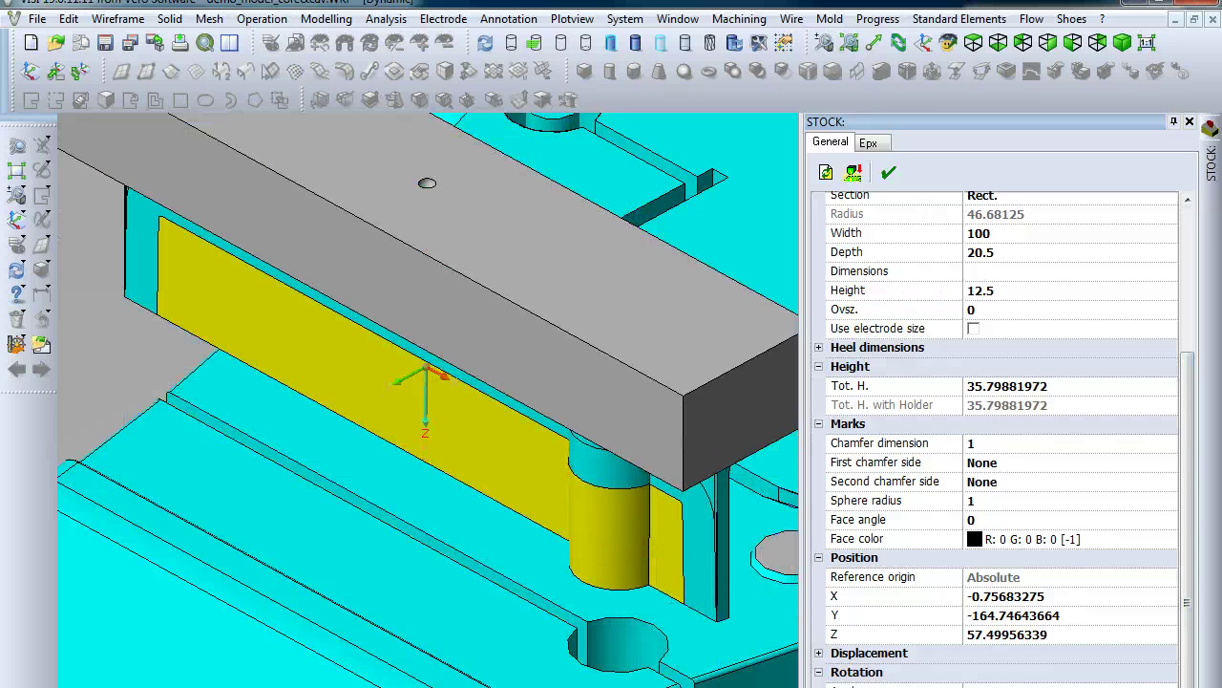
left_click(851, 173)
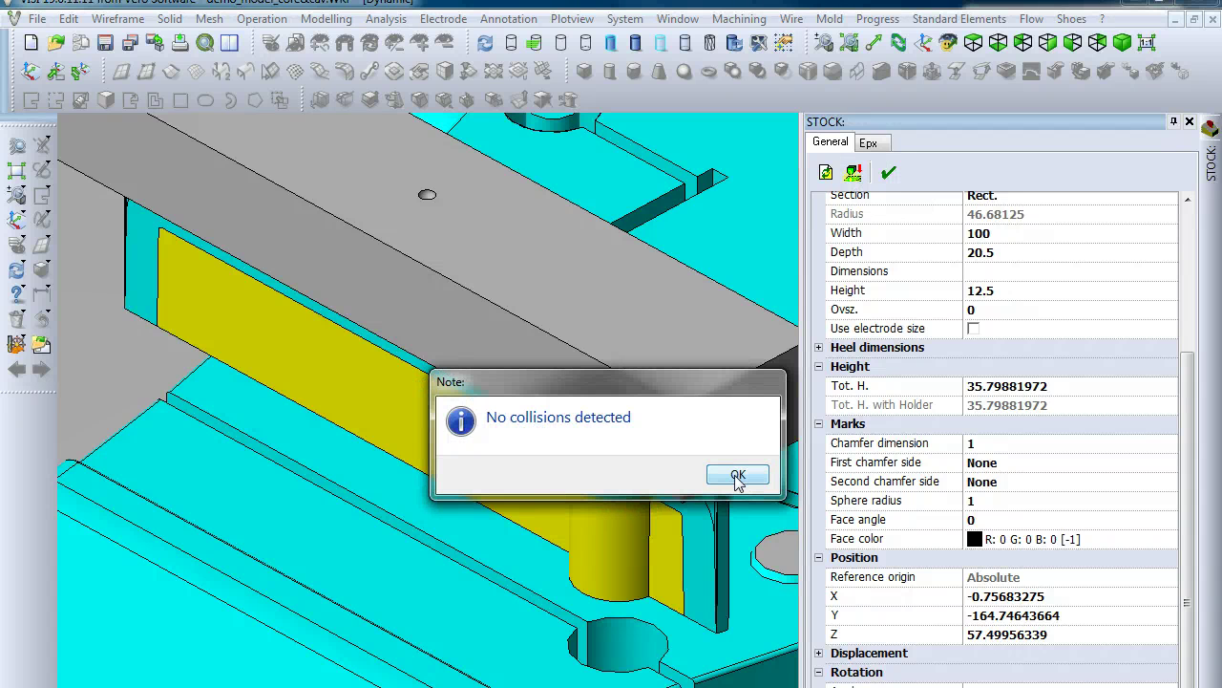
left_click(738, 476)
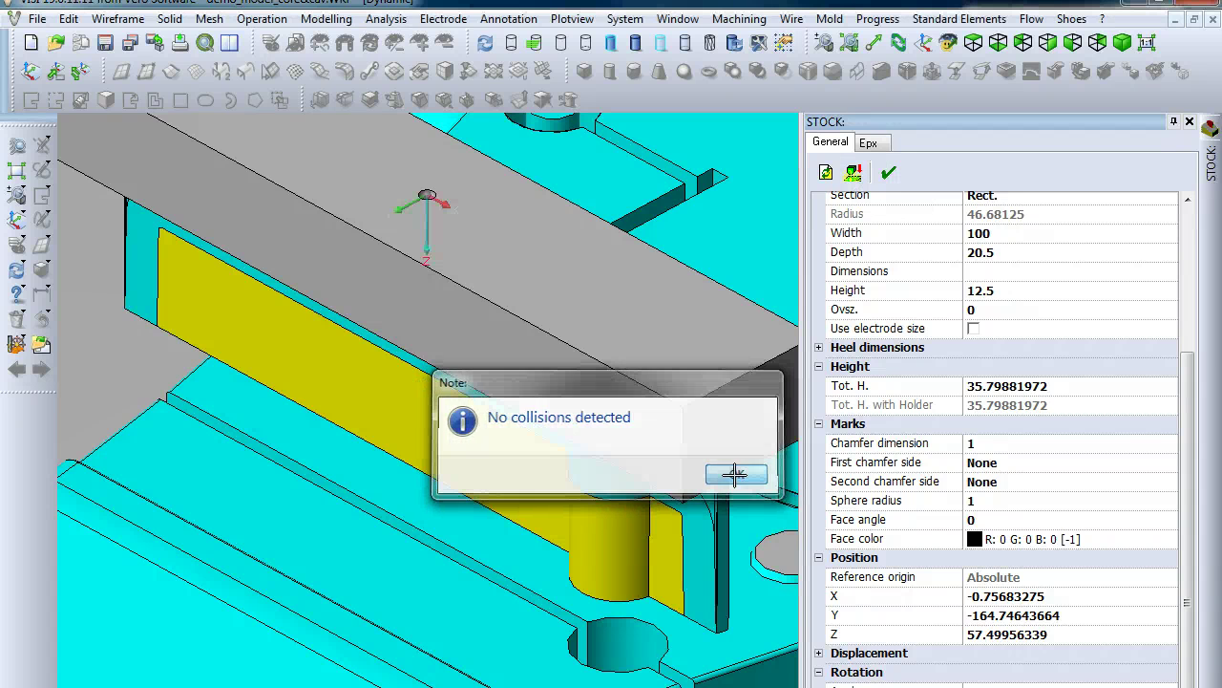
left_click(888, 172)
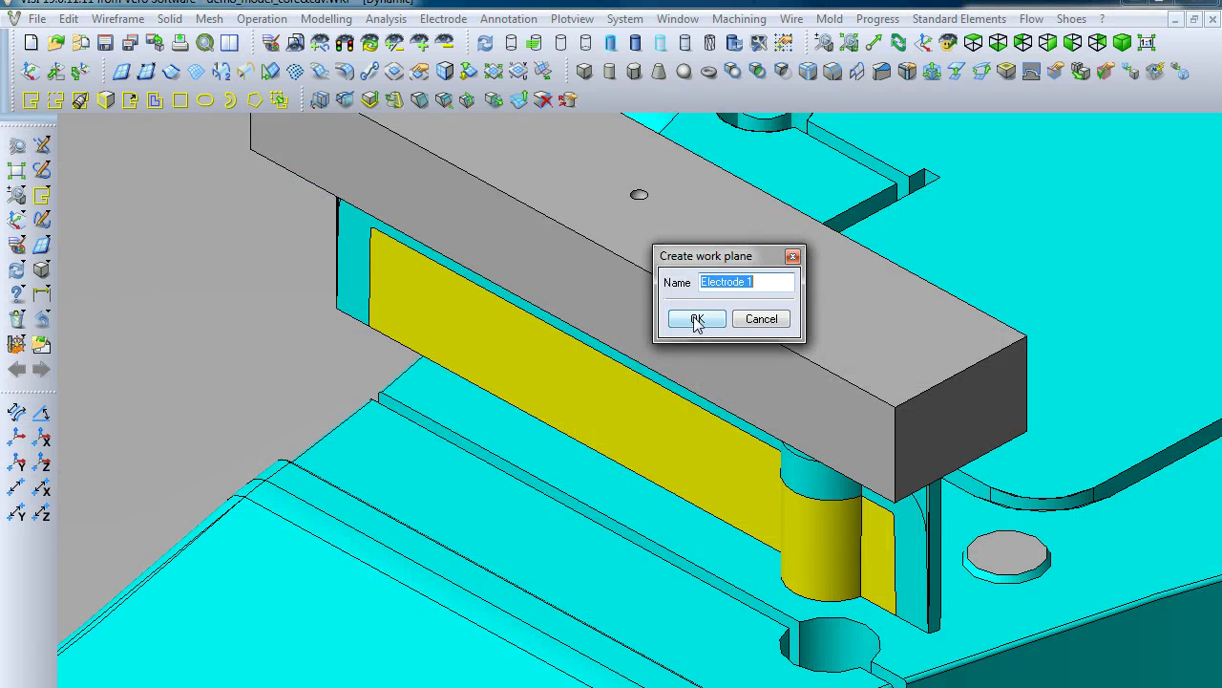
left_click(695, 318)
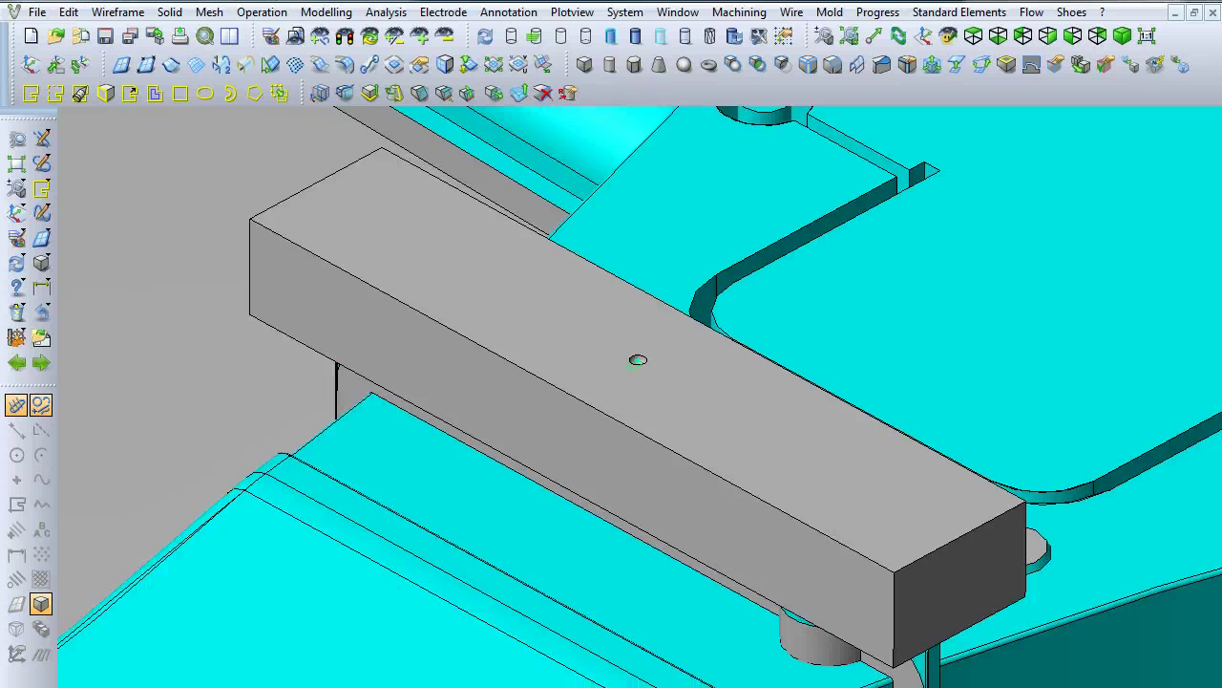
Step: Create a new EDM project named Electrode in the Electrode Manager
left_click(443, 12)
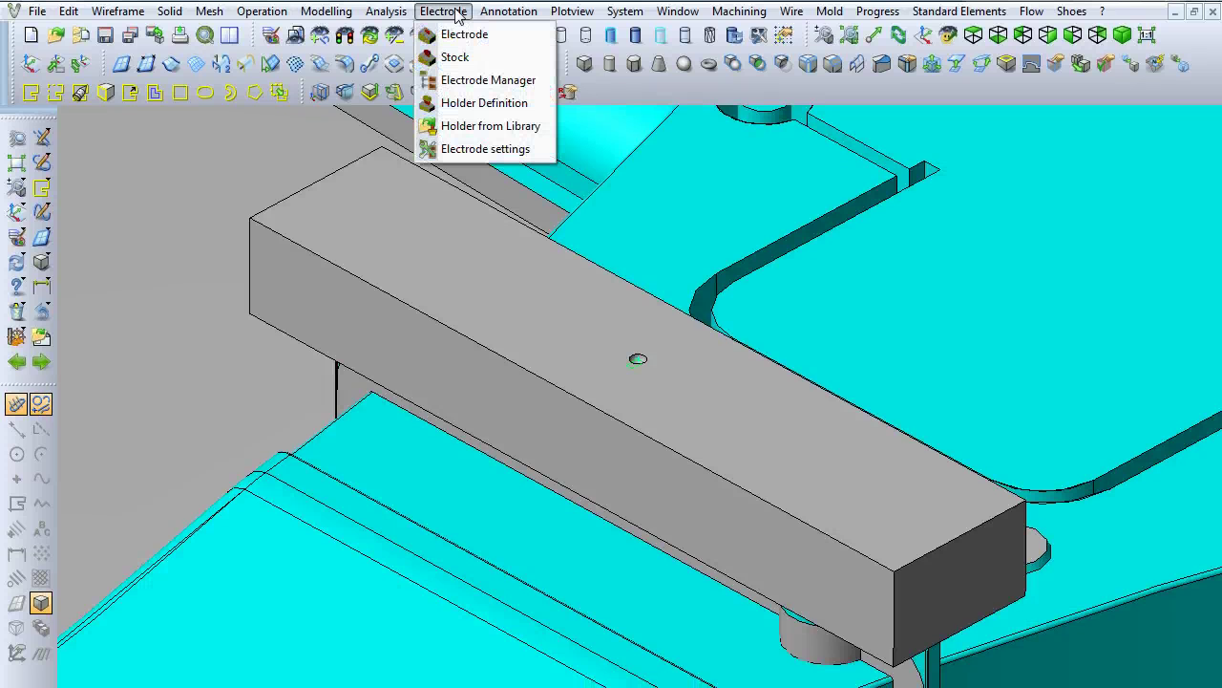
left_click(487, 80)
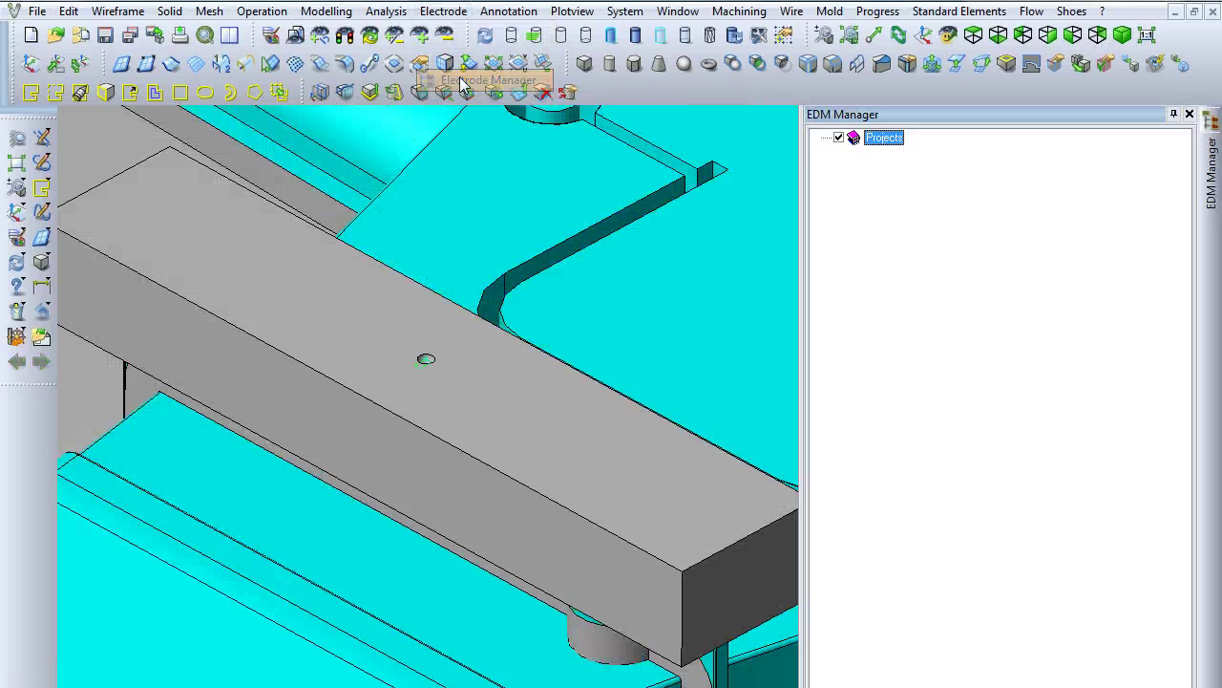
right_click(880, 141)
left_click(921, 151)
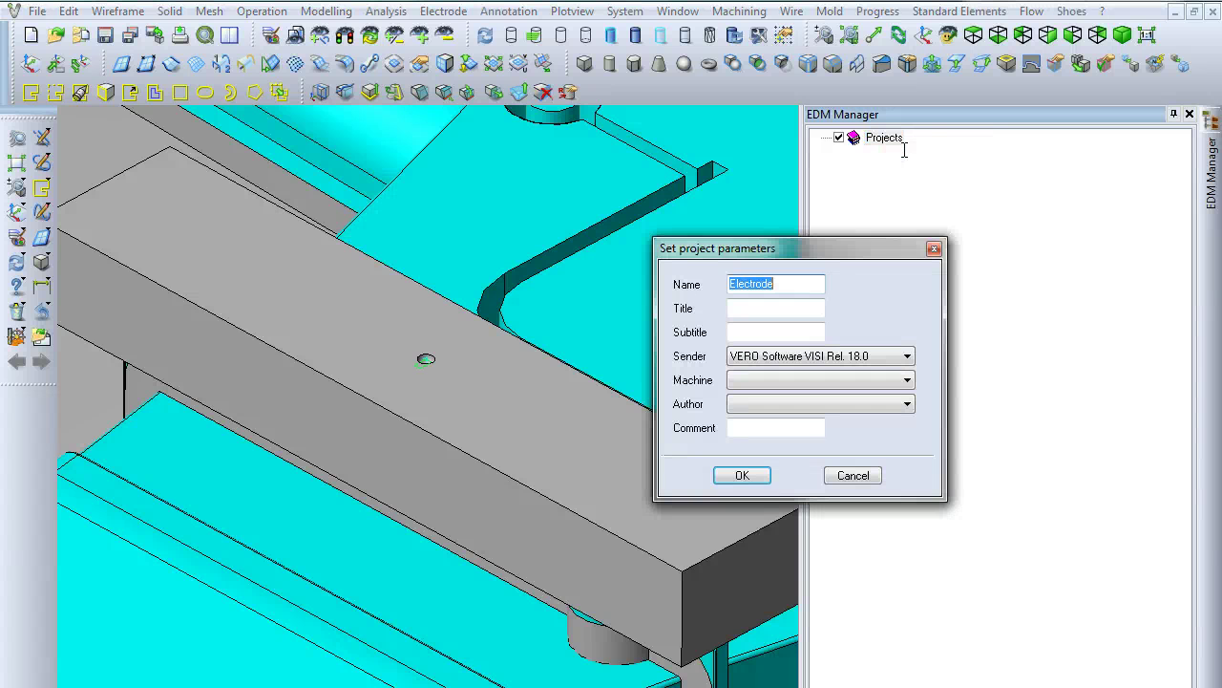
left_click(741, 474)
Step: Add the mould core body as a new workpiece in the Electrode project
right_click(905, 155)
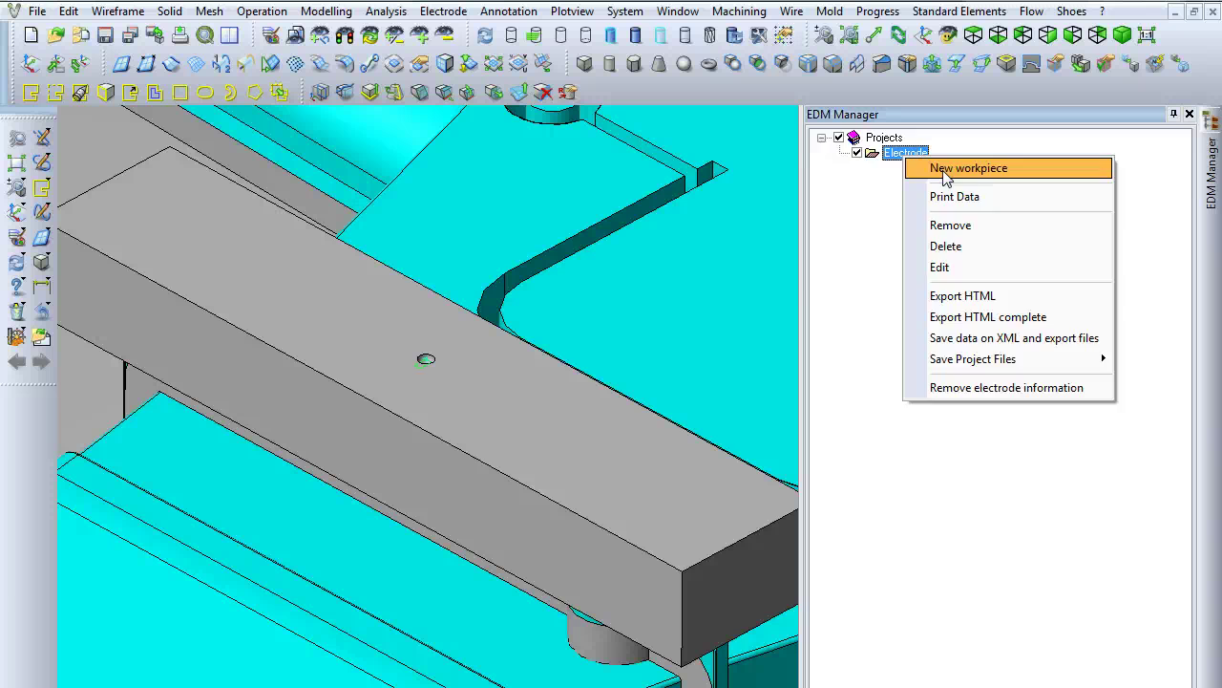
left_click(968, 168)
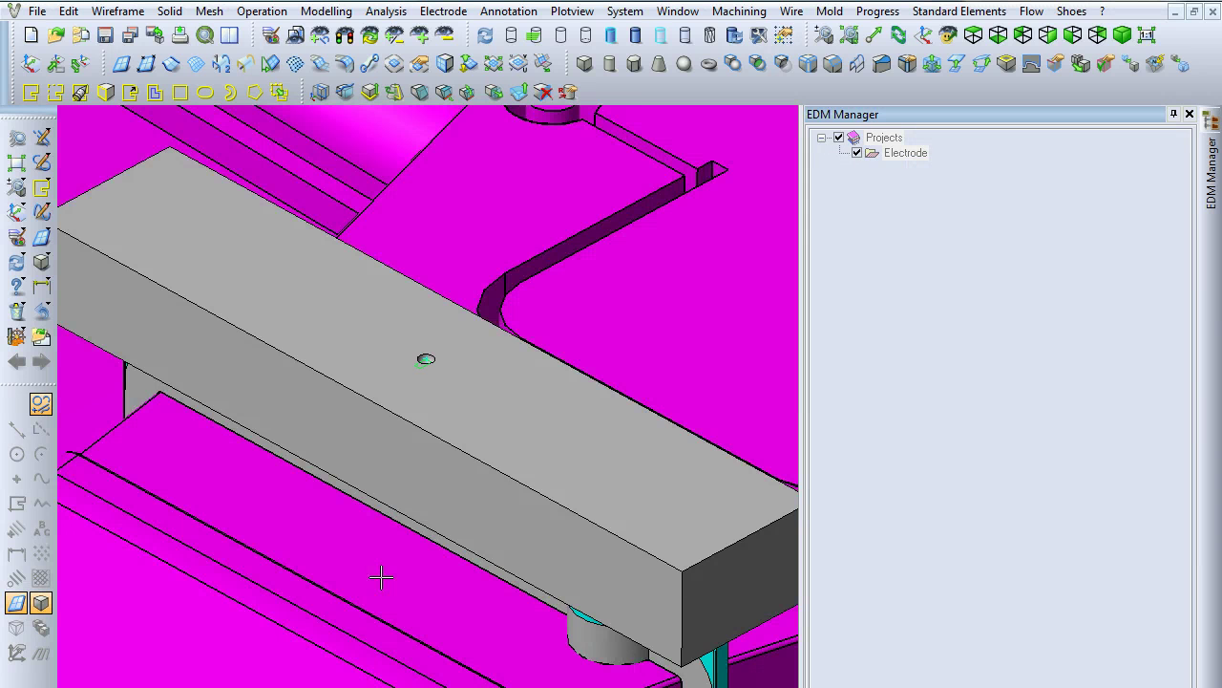
left_click(382, 577)
left_click(746, 402)
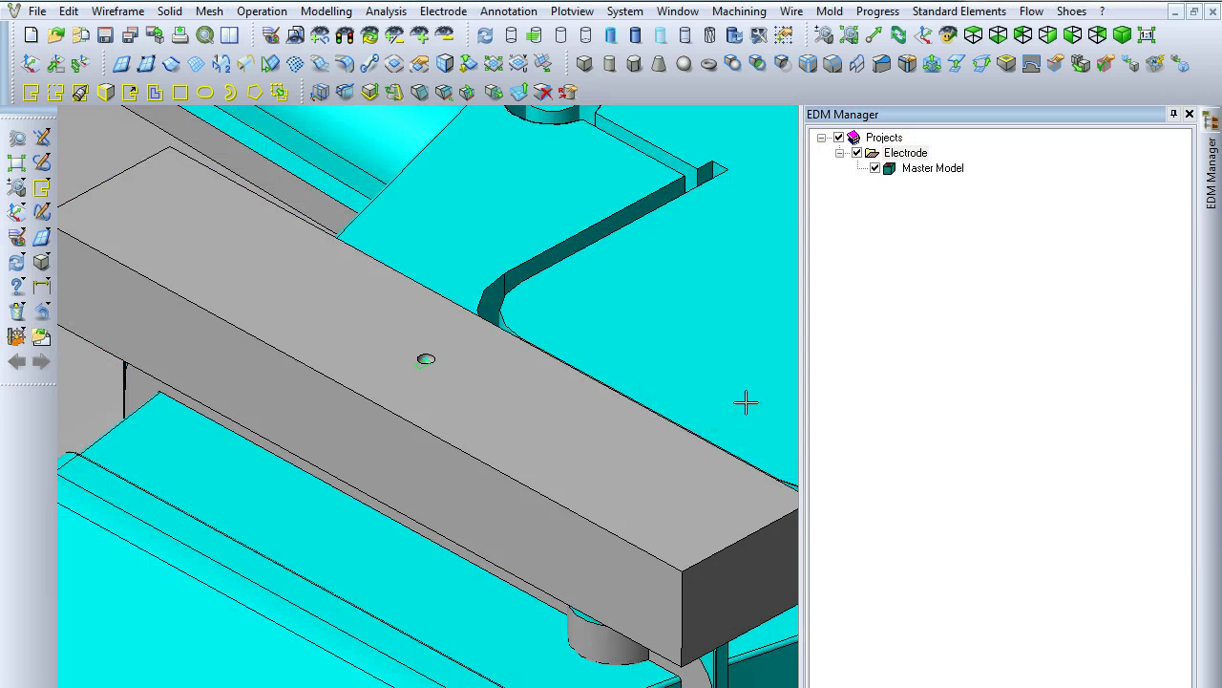
Step: Add a new electrode group to the Master Model workpiece
right_click(910, 169)
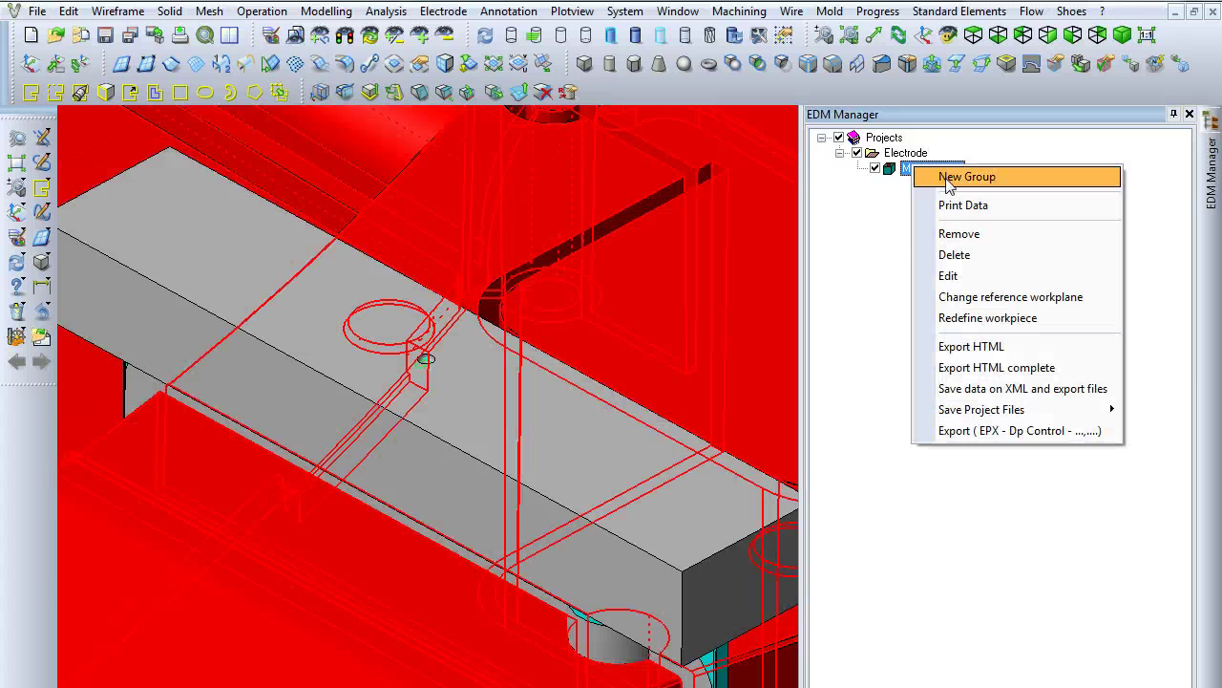
left_click(947, 179)
left_click(754, 474)
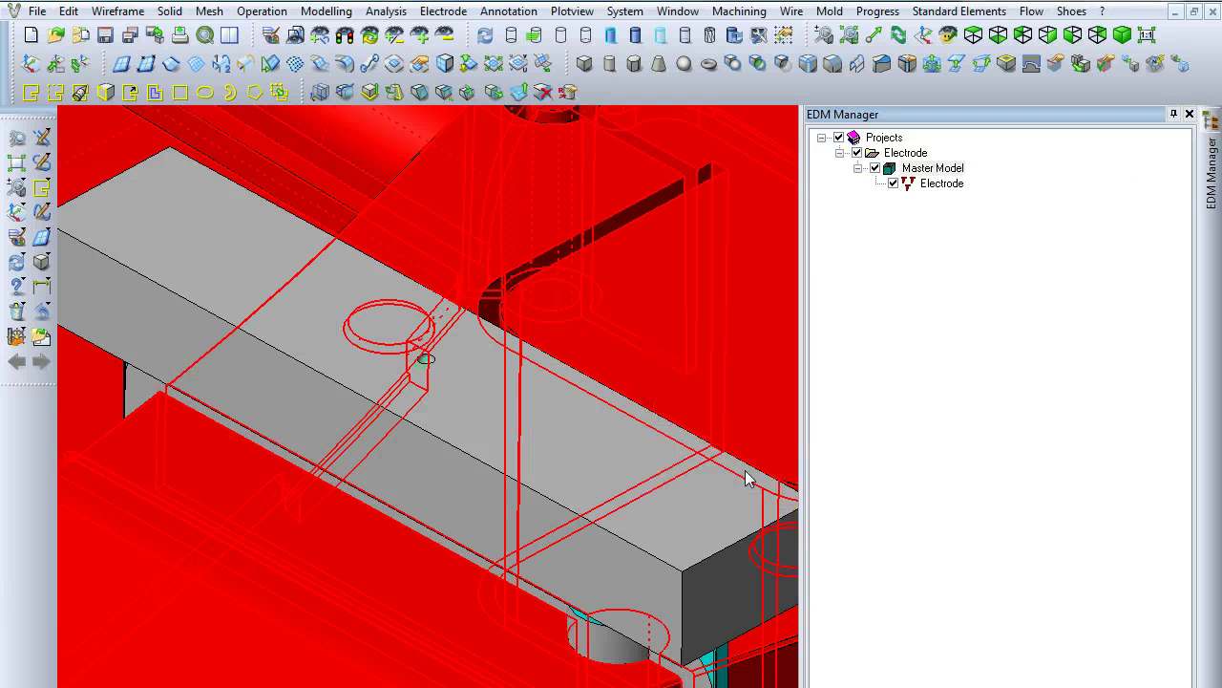
Step: Add the electrode with its stock to the new group, leaving the comment empty, and close the EDM Manager
right_click(941, 183)
left_click(987, 197)
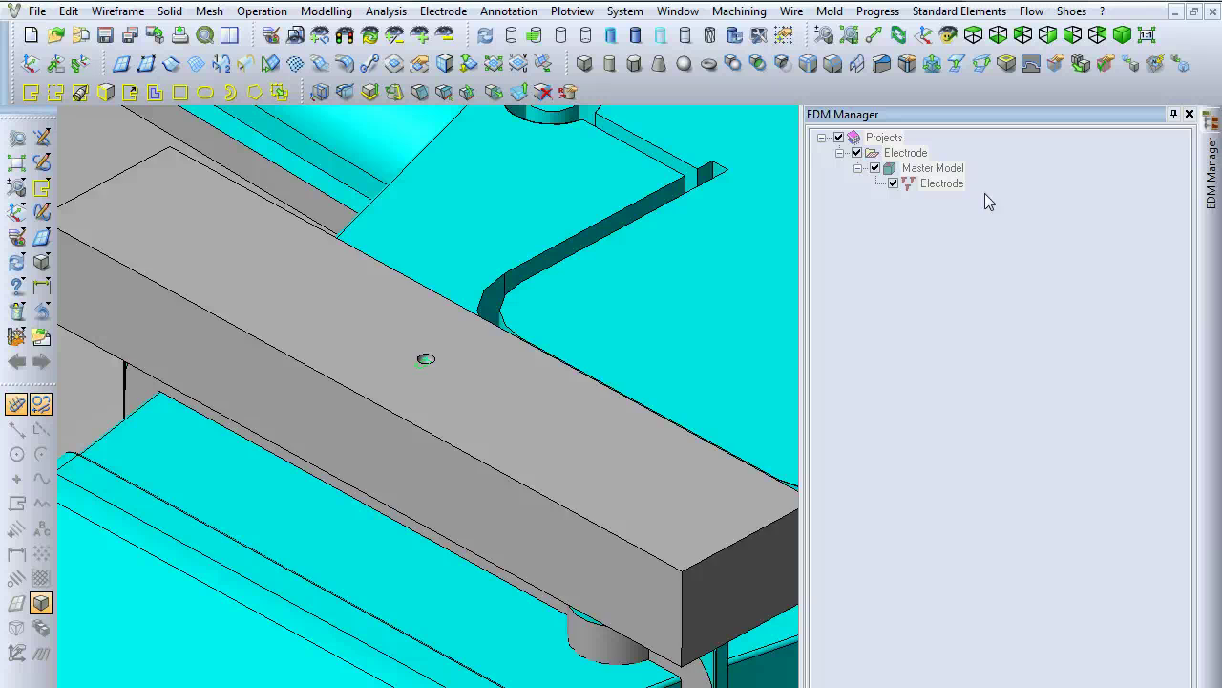
left_click(611, 476)
left_click(612, 476)
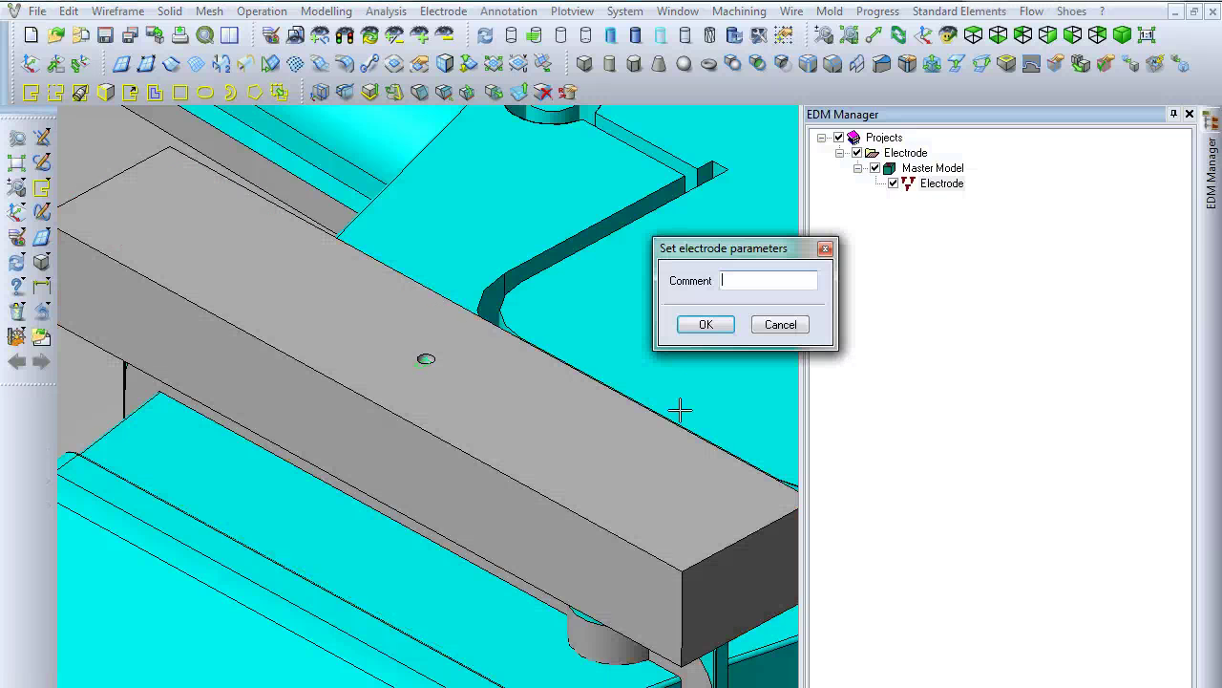
left_click(706, 325)
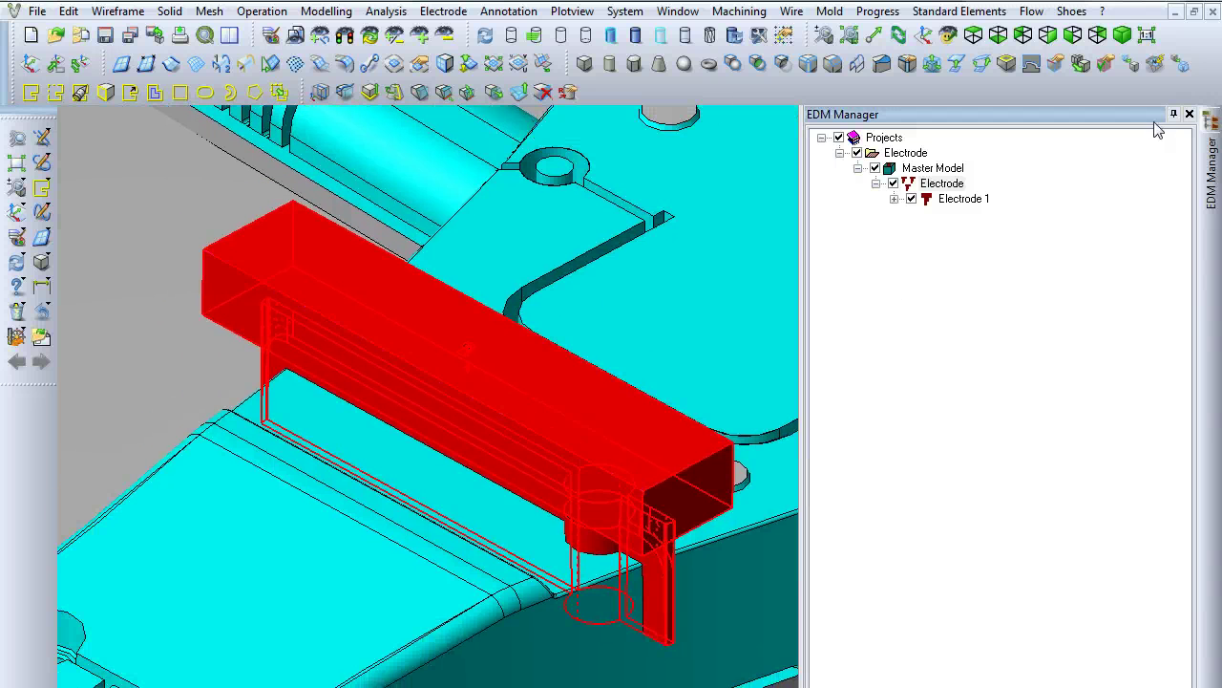
left_click(1189, 114)
Step: Choose the ER-010793 holder from the holder library for insertion
left_click(443, 11)
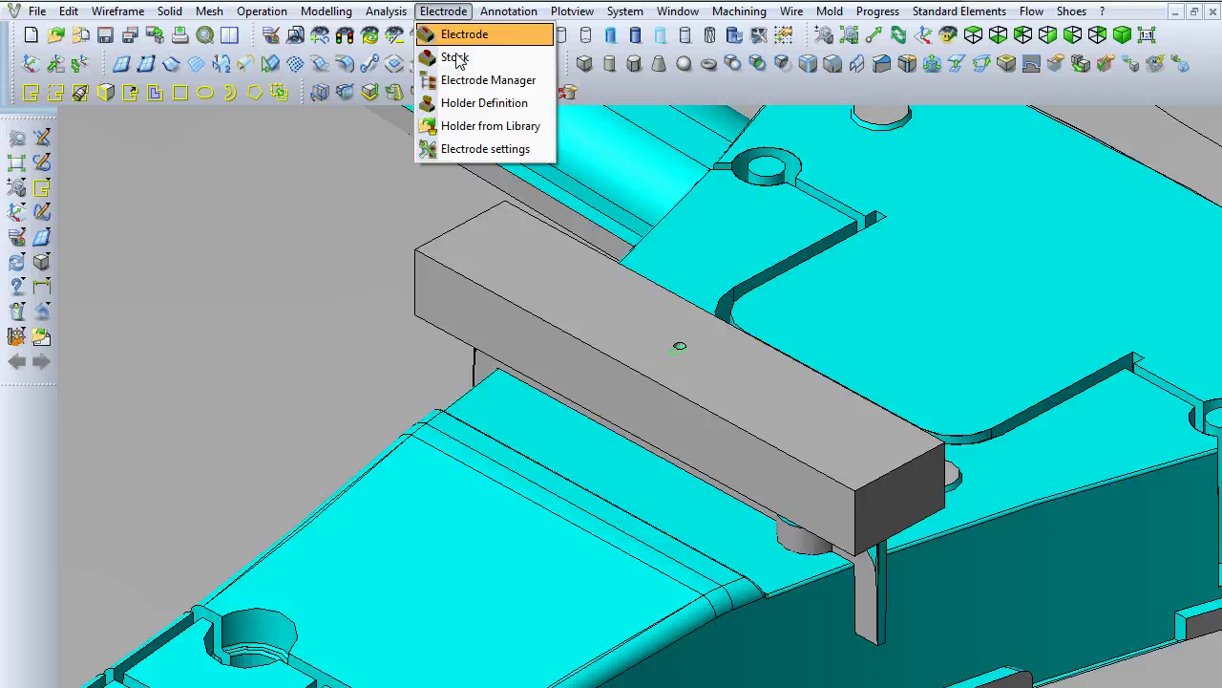
left_click(488, 126)
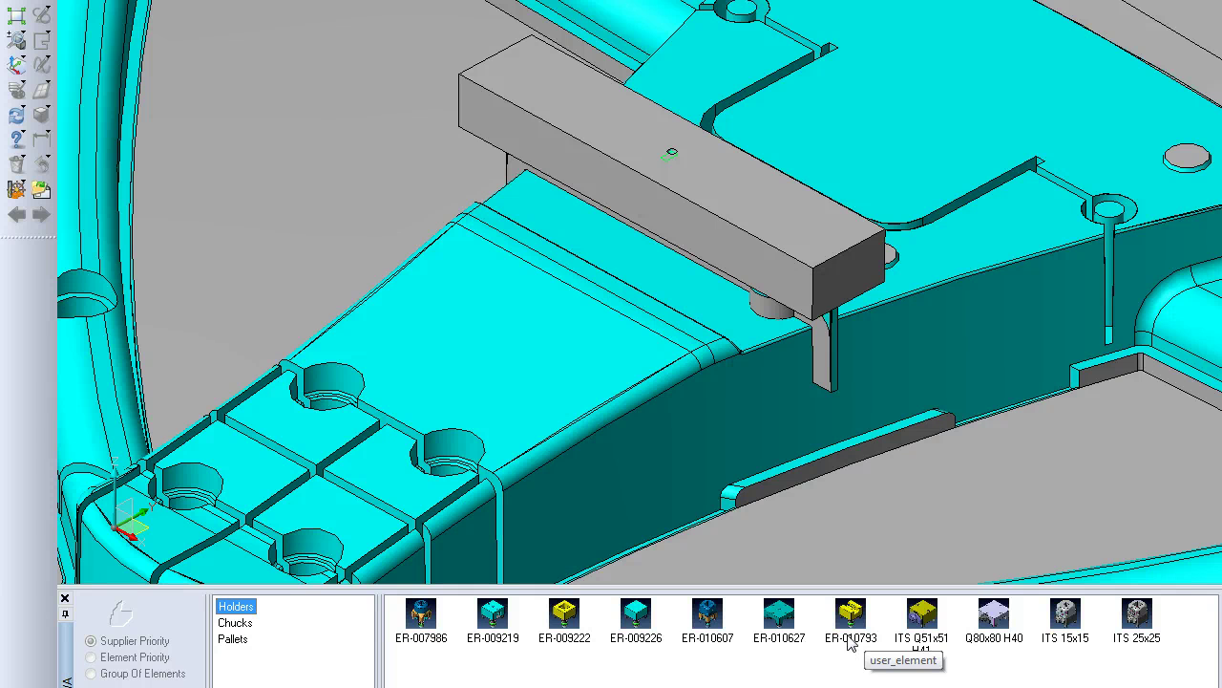
left_click(850, 640)
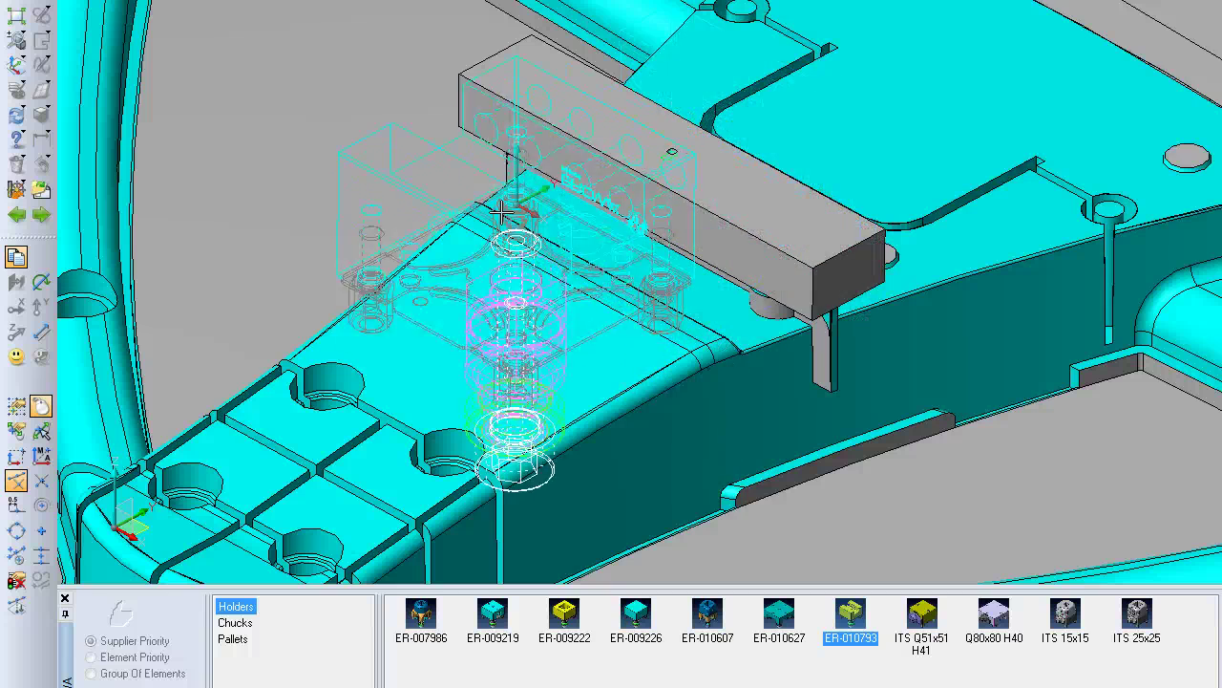
Step: Rotate the holder 180° about the X axis and place it at the centre mark on the stock's top face
left_click(41, 282)
type("1")
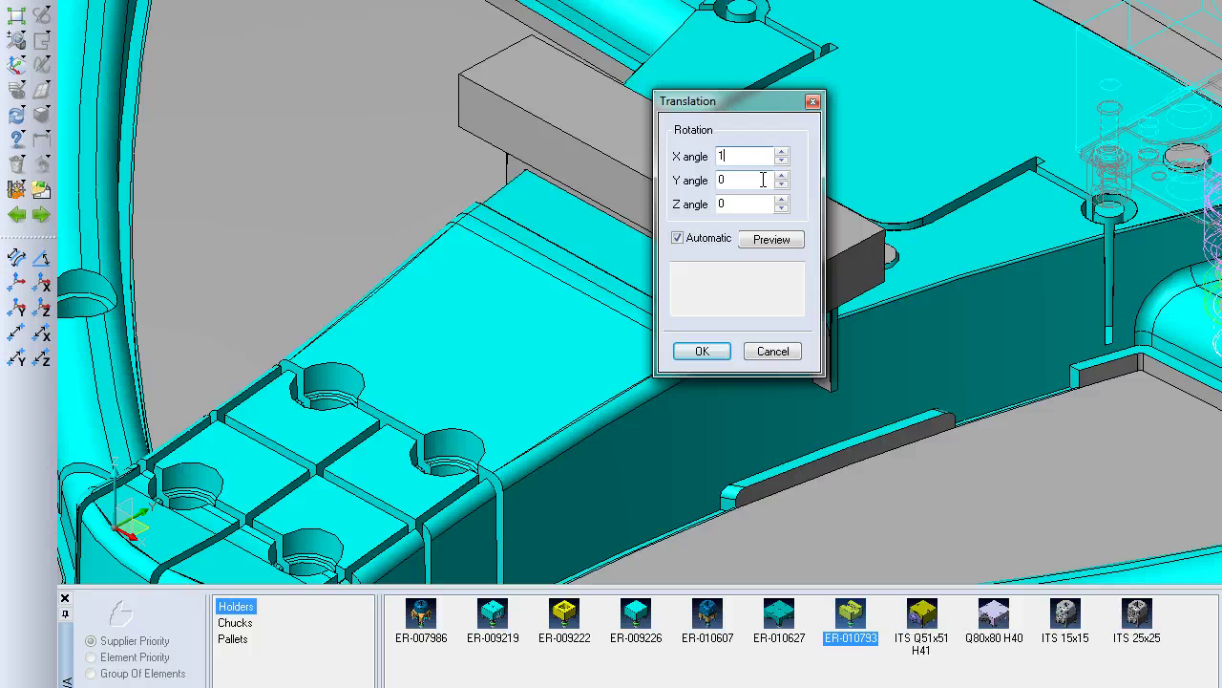
type("80")
key("Tab")
left_click(706, 351)
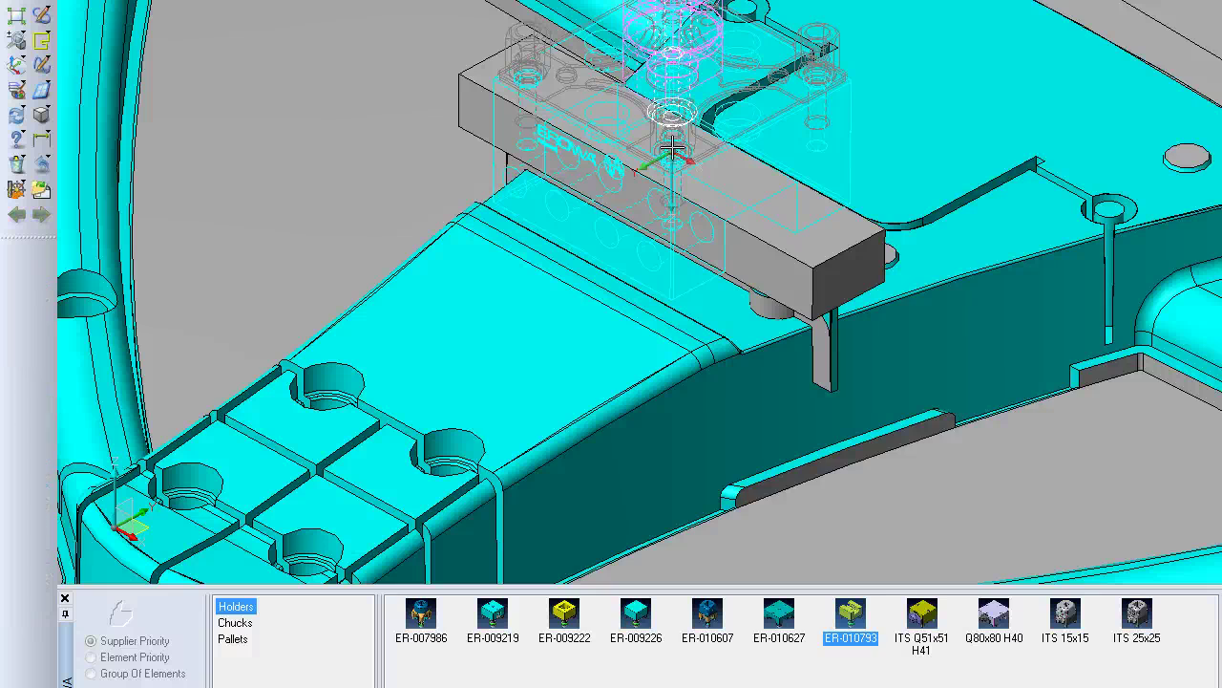
left_click(672, 145)
middle_click_drag(806, 311, 694, 503)
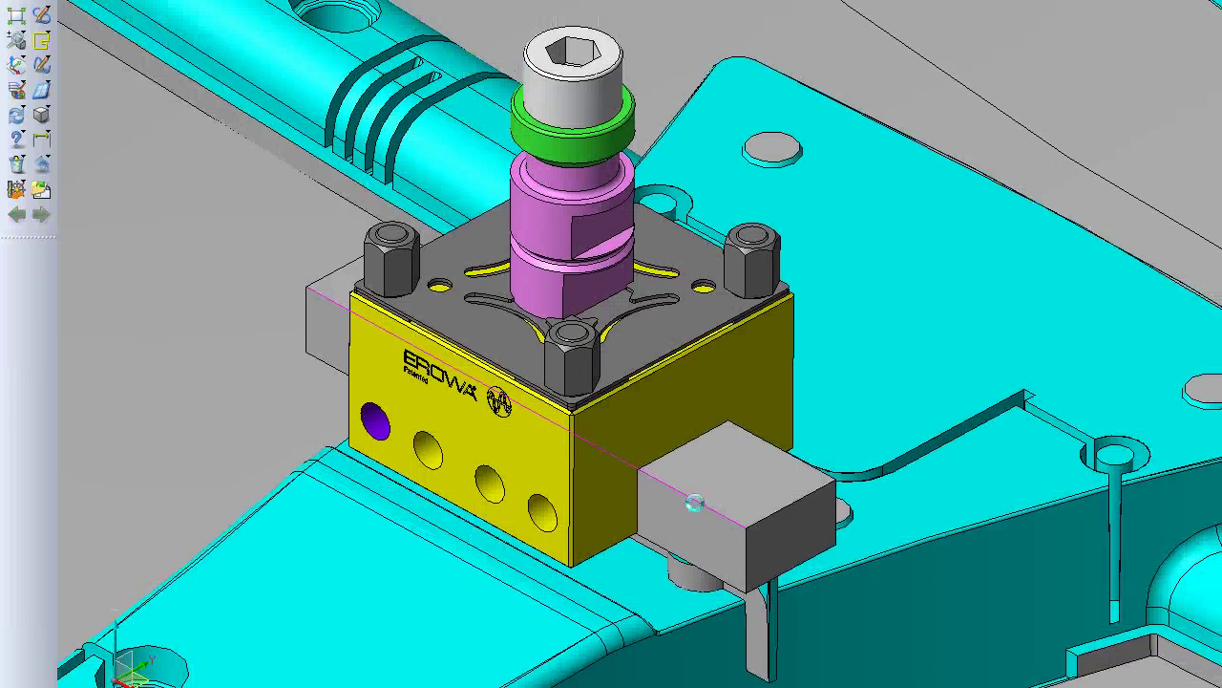
Step: Reopen the Electrode Manager and run the simulation of Electrode 1 to check for collisions with the holder mounted
left_click(429, 2)
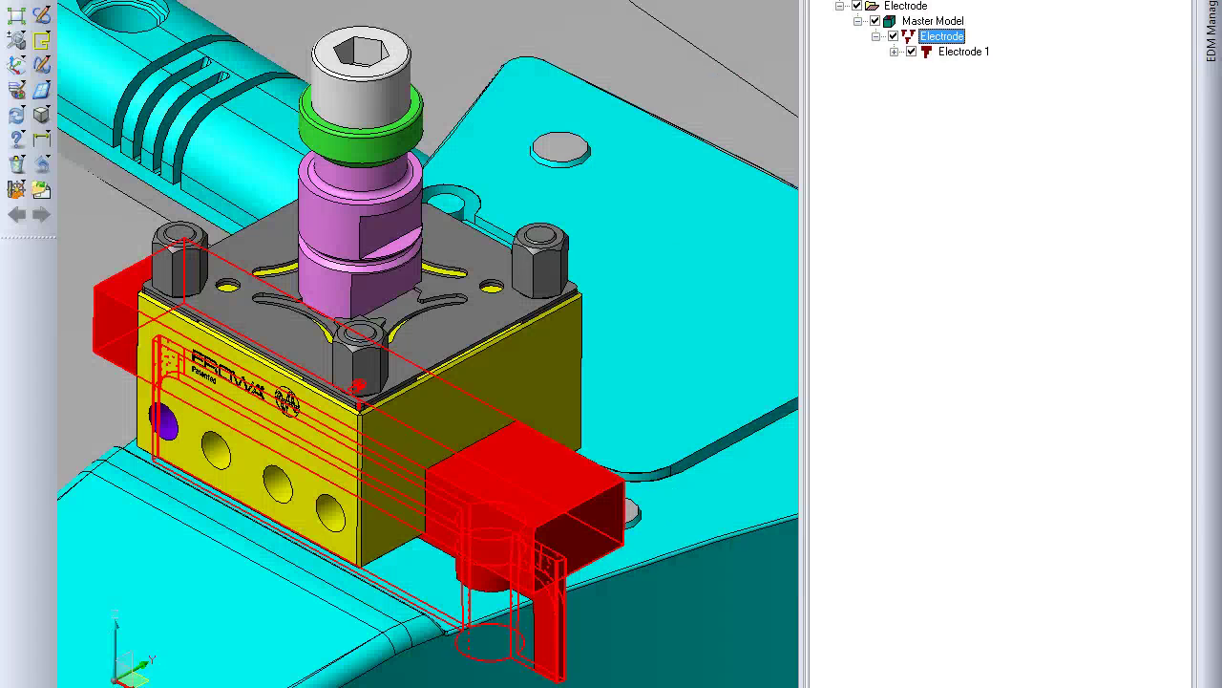
right_click(950, 52)
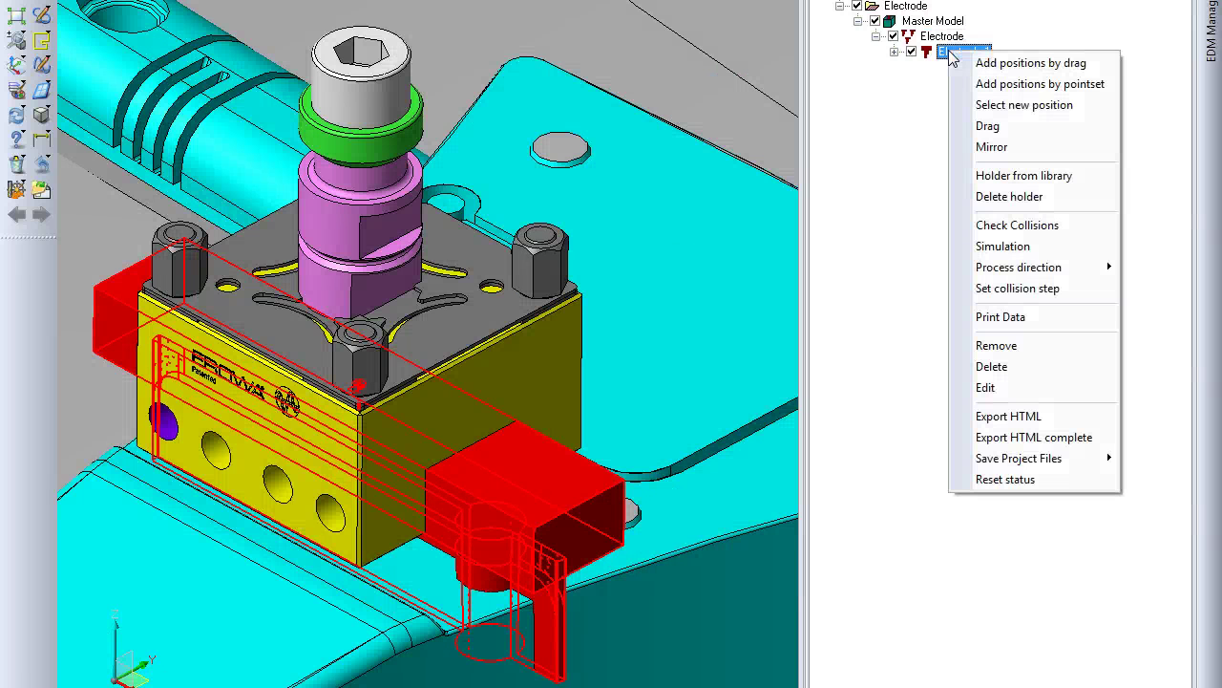
left_click(1002, 247)
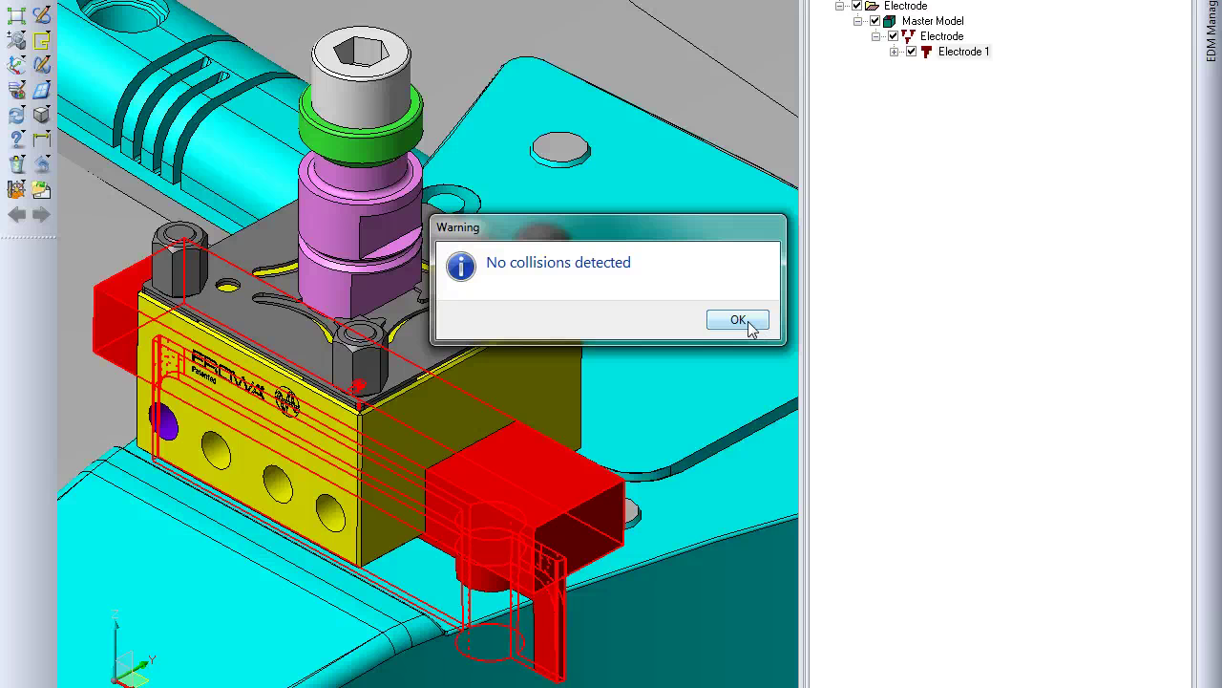
left_click(750, 323)
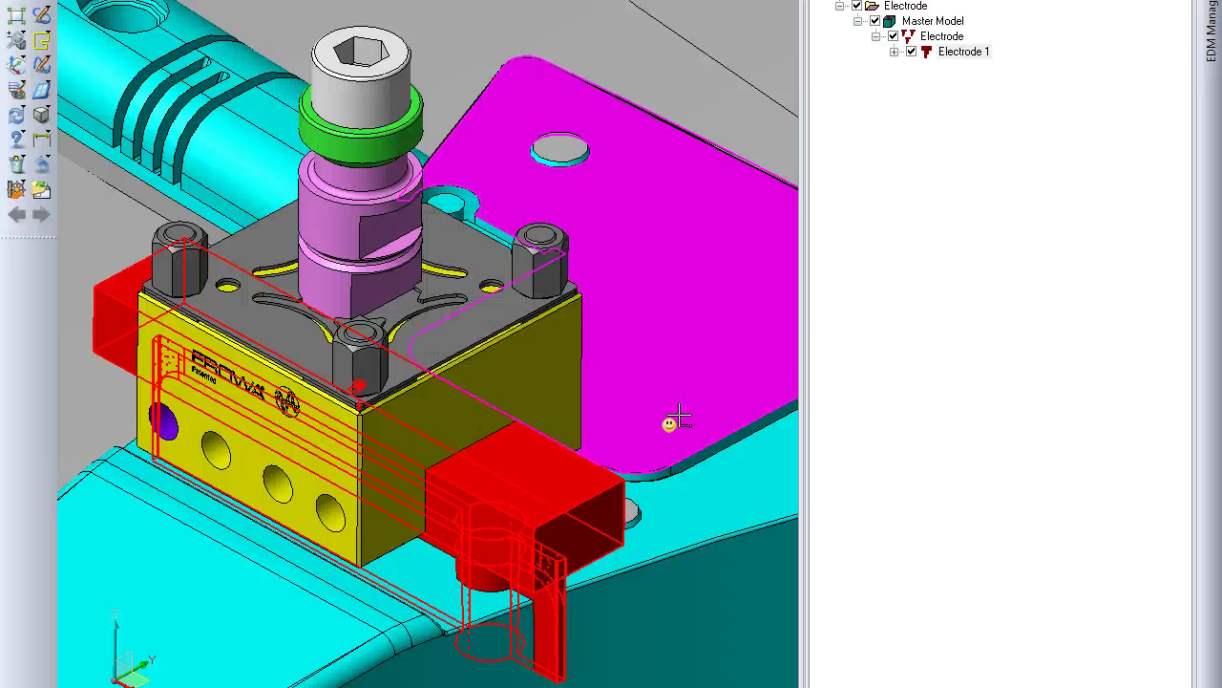